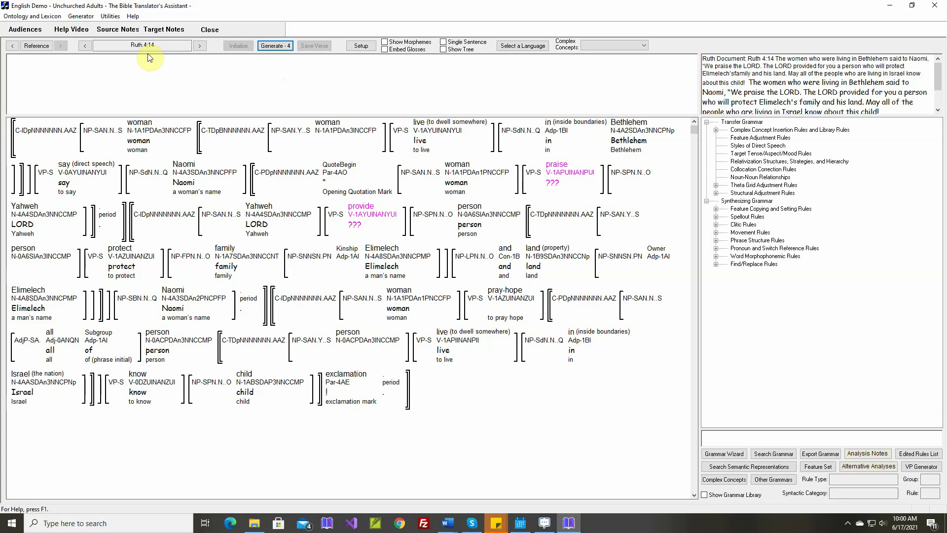
- Switch to single-sentence display and map the verb concept praise in Ruth 4:14:1 to a new target stem "praise" with its suggested forms
{"action": "left_click", "coordinate": [444, 44]}
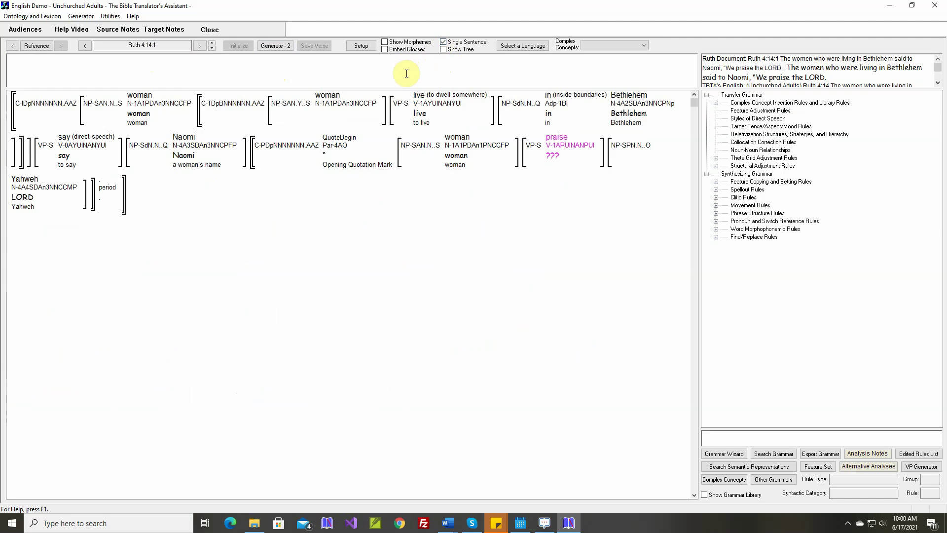
{"action": "double_click", "coordinate": [558, 142]}
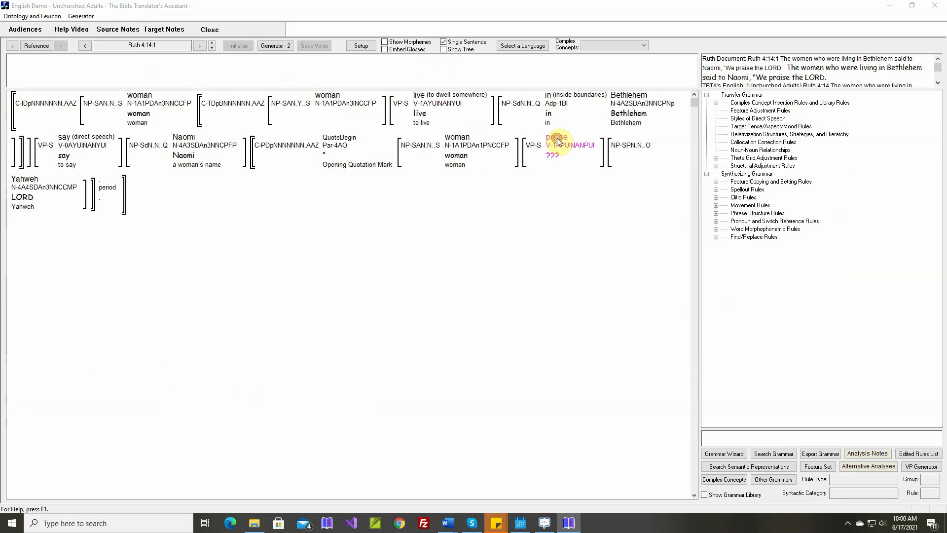
{"action": "type", "text": "praise"}
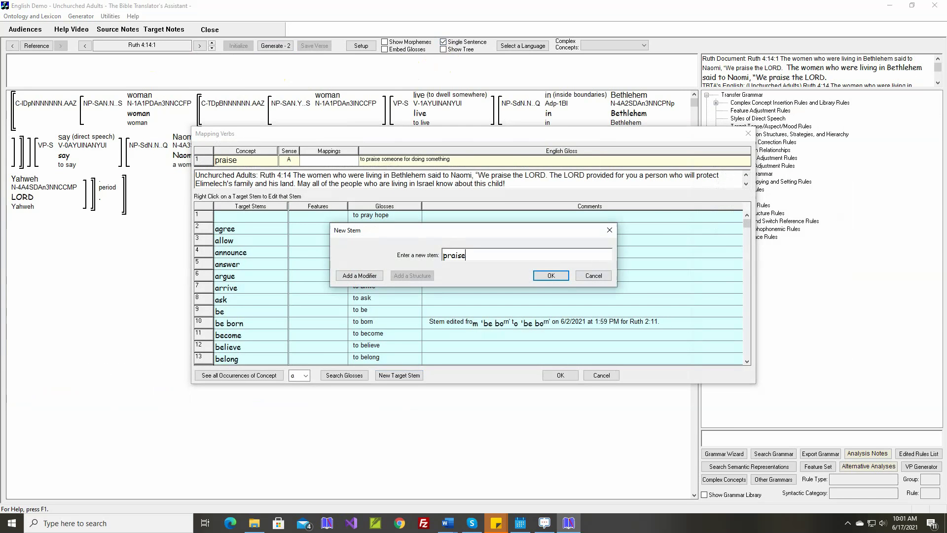
{"action": "key", "text": "Return"}
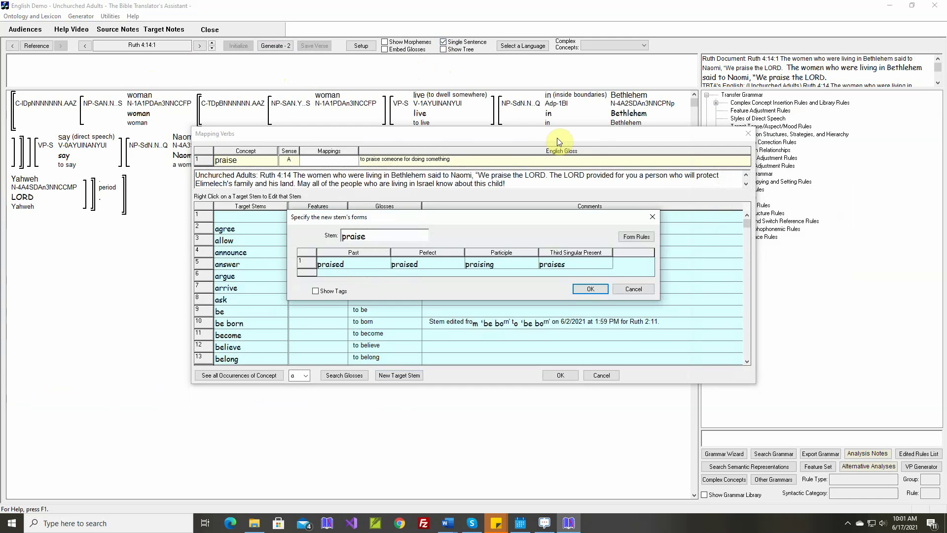
{"action": "key", "text": "Return"}
{"action": "key", "text": "Return"}
{"action": "key", "text": "Return"}
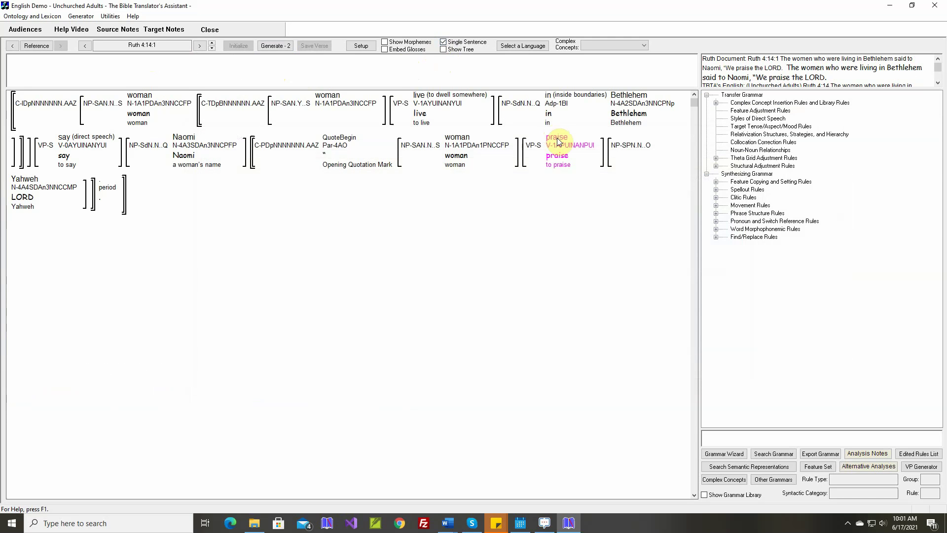
- In the Theta Grid Adjustment Rule for praise-A, set the Instrument's grammatical relation to Oblique1 and its adposition to "with"
{"action": "right_click", "coordinate": [558, 138]}
{"action": "left_click", "coordinate": [594, 221]}
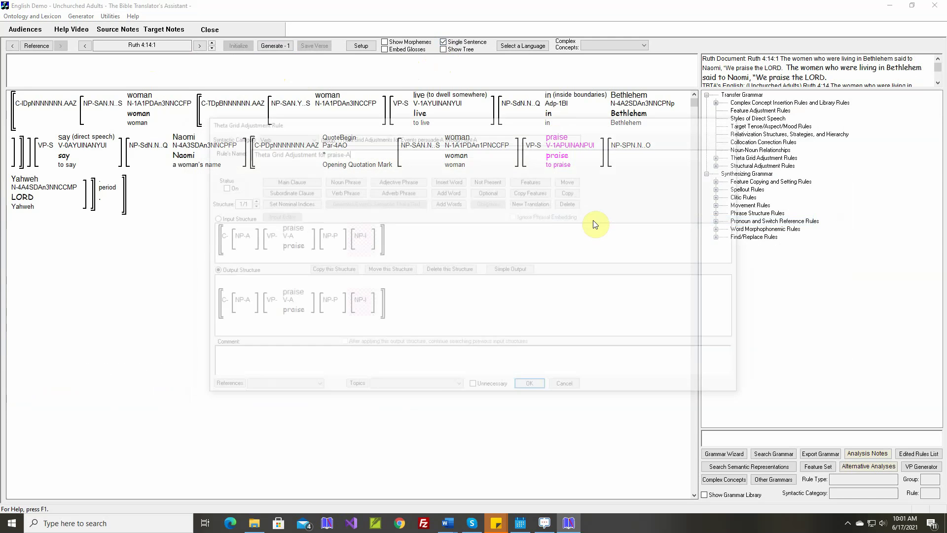
{"action": "mouse_move", "coordinate": [289, 232]}
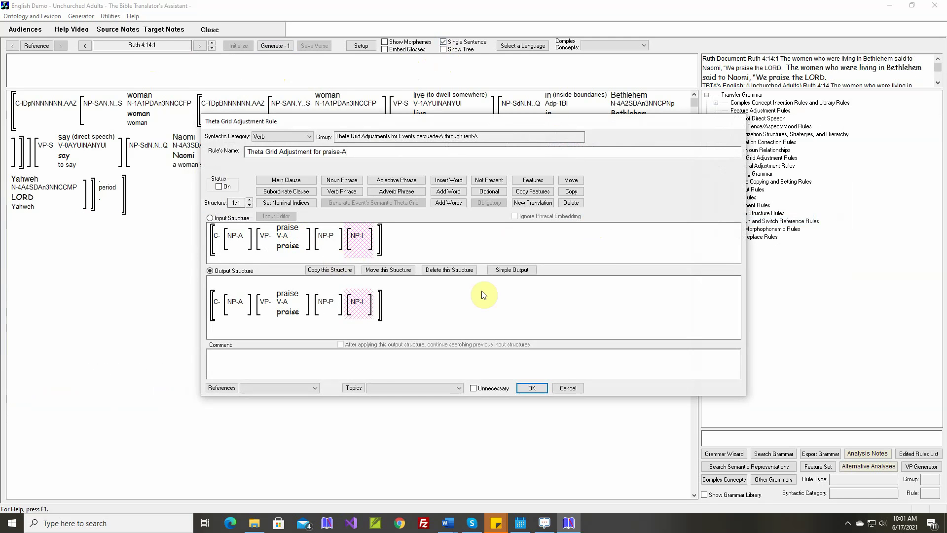
{"action": "left_click", "coordinate": [513, 270]}
{"action": "left_click", "coordinate": [569, 269]}
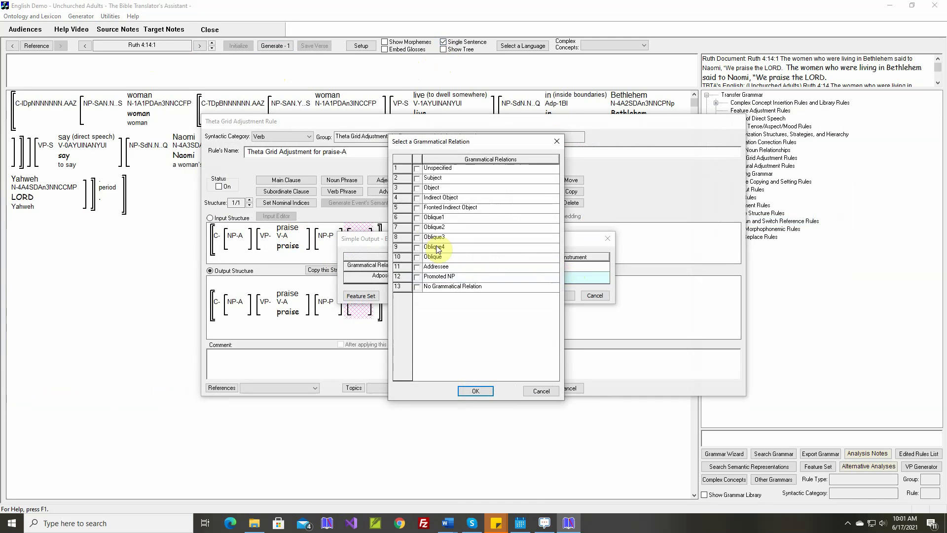
{"action": "left_click", "coordinate": [476, 390]}
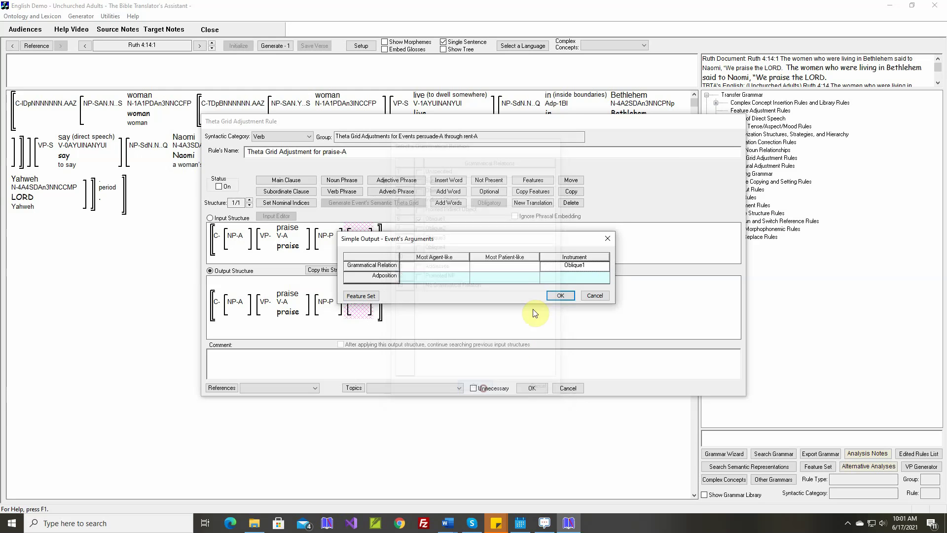
{"action": "left_click", "coordinate": [561, 279]}
{"action": "left_click", "coordinate": [517, 272]}
{"action": "scroll", "coordinate": [516, 274], "scroll_direction": "down", "scroll_amount": 3}
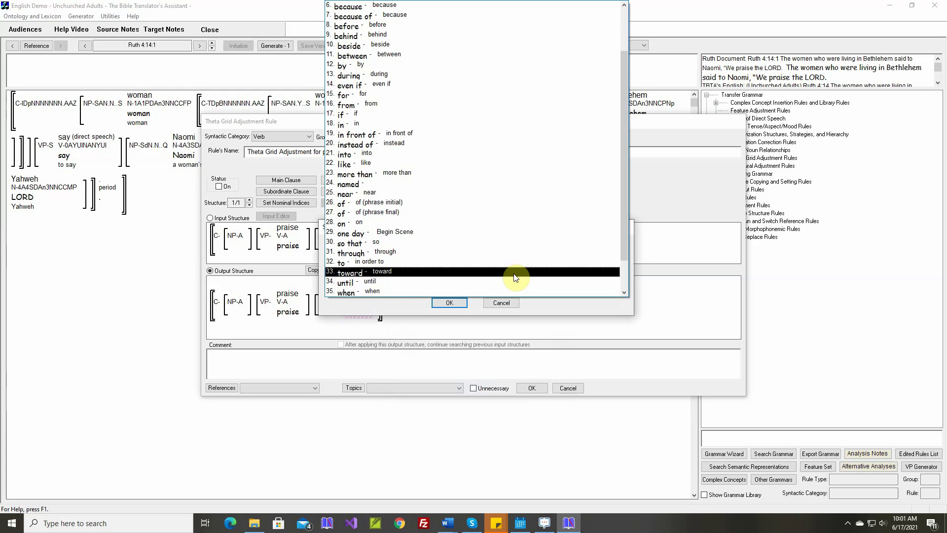
{"action": "left_click", "coordinate": [478, 282]}
{"action": "left_click", "coordinate": [450, 298]}
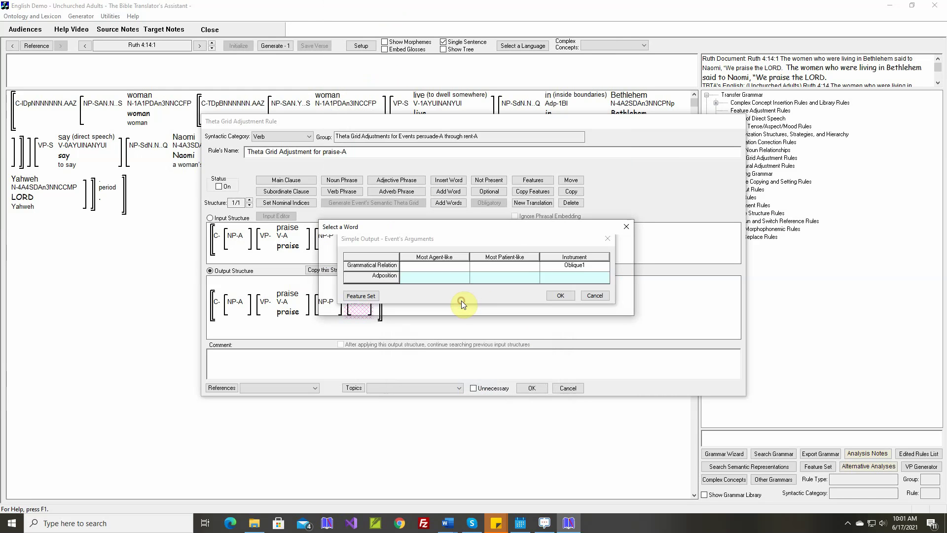
{"action": "left_click", "coordinate": [558, 297]}
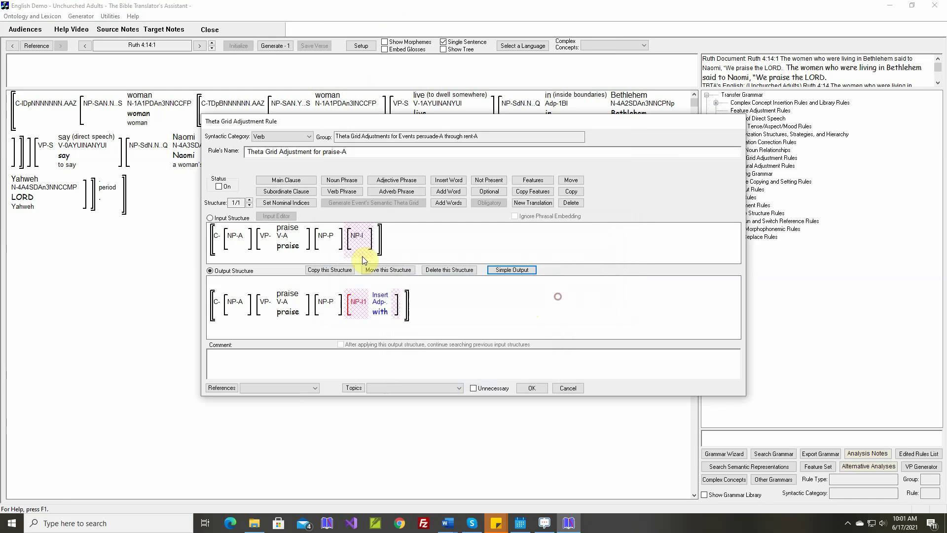
- Turn on the praise-A rule with the current sentence text inserted as its comment, and generate Ruth 4:14:1
{"action": "left_click", "coordinate": [218, 187]}
{"action": "right_click", "coordinate": [390, 354]}
{"action": "left_click", "coordinate": [410, 360]}
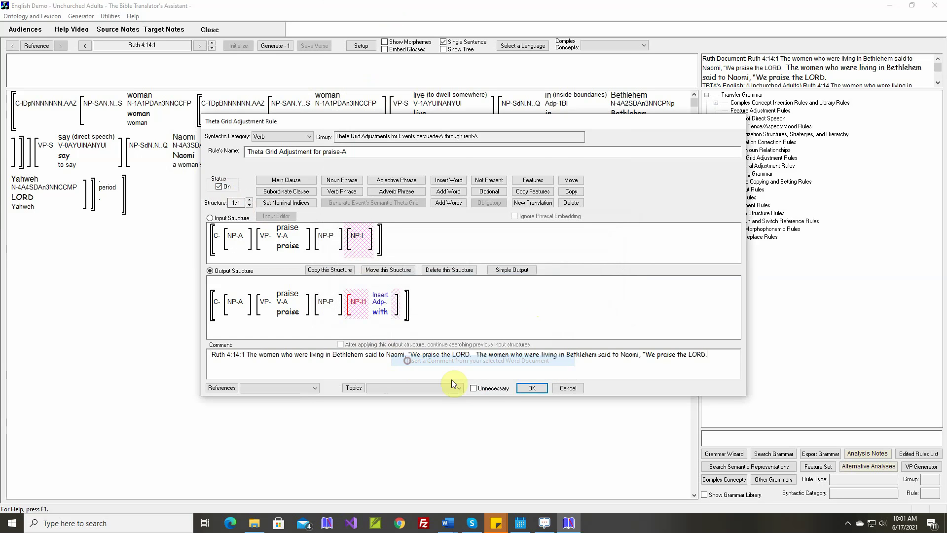
{"action": "left_click", "coordinate": [536, 386]}
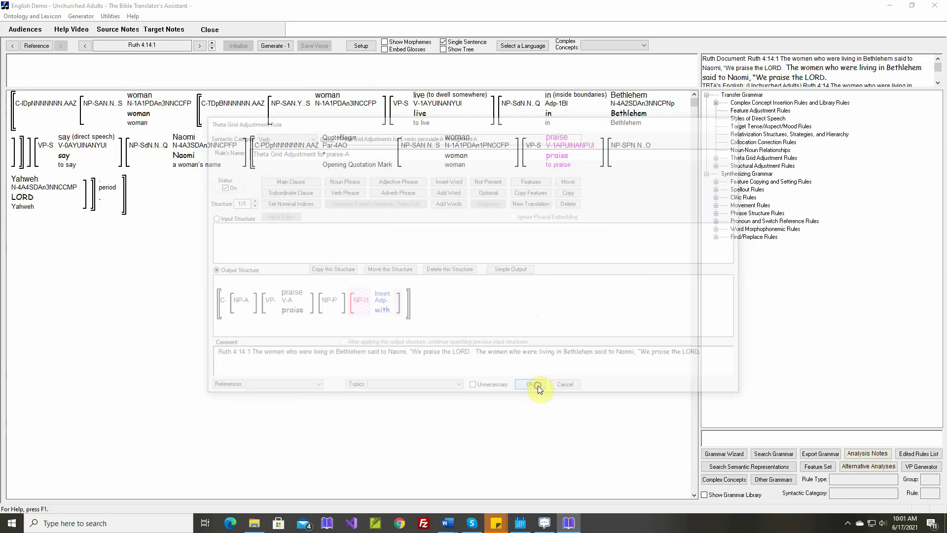
{"action": "left_click", "coordinate": [275, 45]}
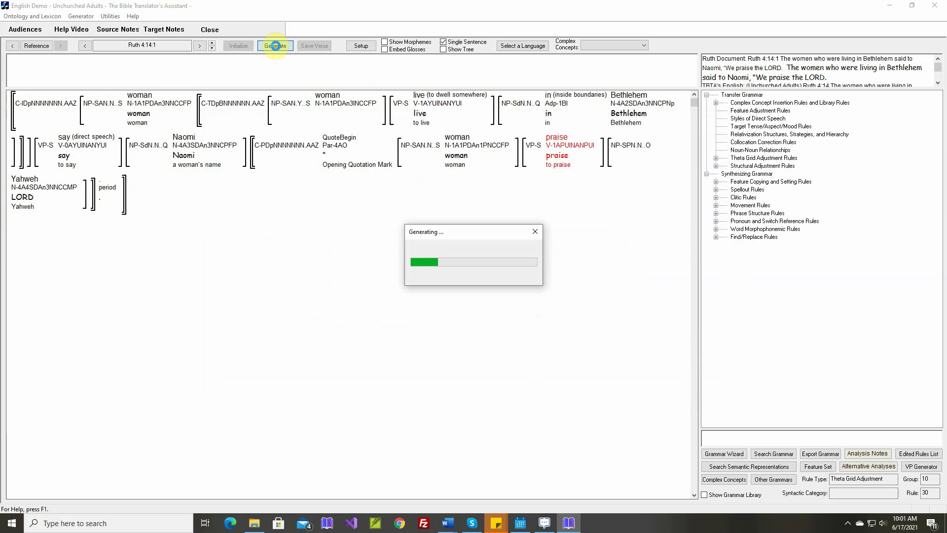
- Map the verb concept provide in Ruth 4:14:2 to a new target stem "provide", accepting its suggested forms and gloss
{"action": "left_click", "coordinate": [212, 45]}
{"action": "right_click", "coordinate": [244, 94]}
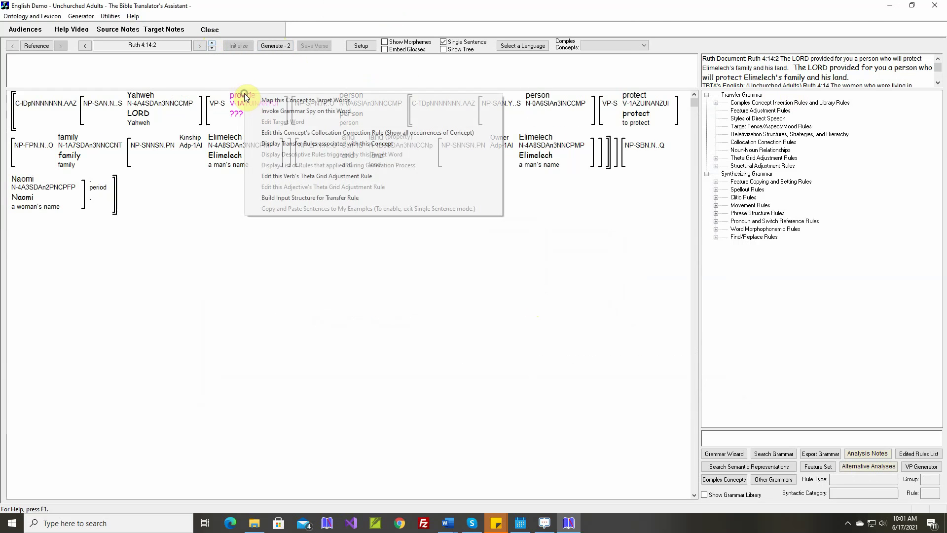
{"action": "left_click", "coordinate": [259, 101]}
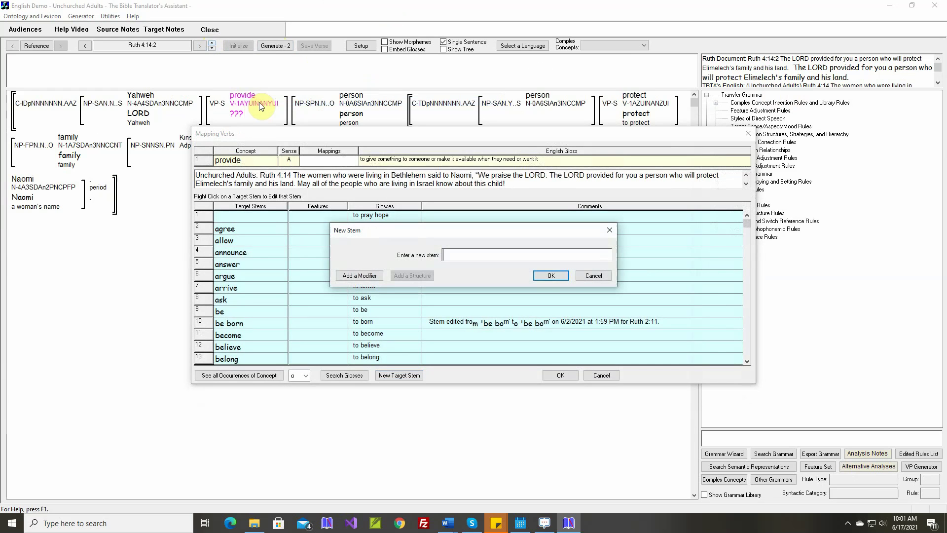
{"action": "type", "text": "provide"}
{"action": "key", "text": "Return"}
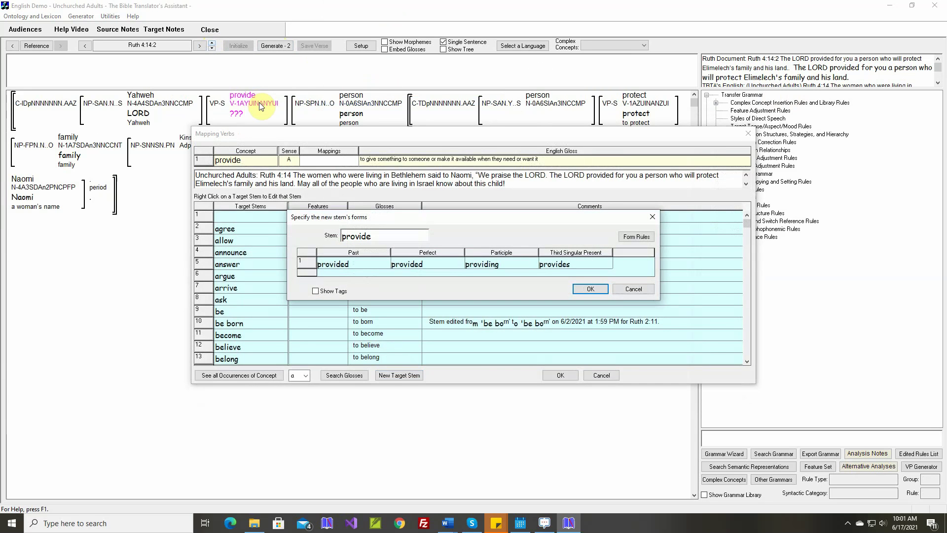
{"action": "key", "text": "Return"}
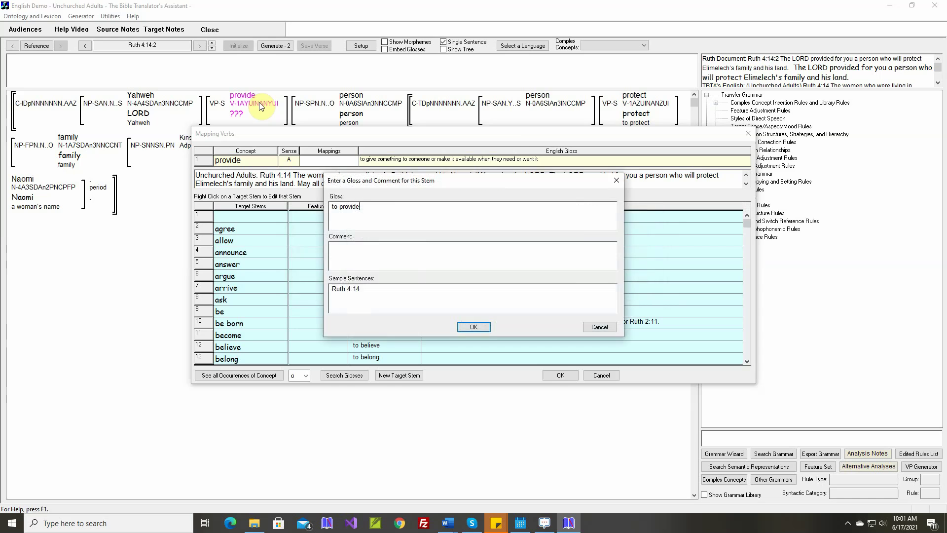
{"action": "key", "text": "Return"}
{"action": "key", "text": "Return"}
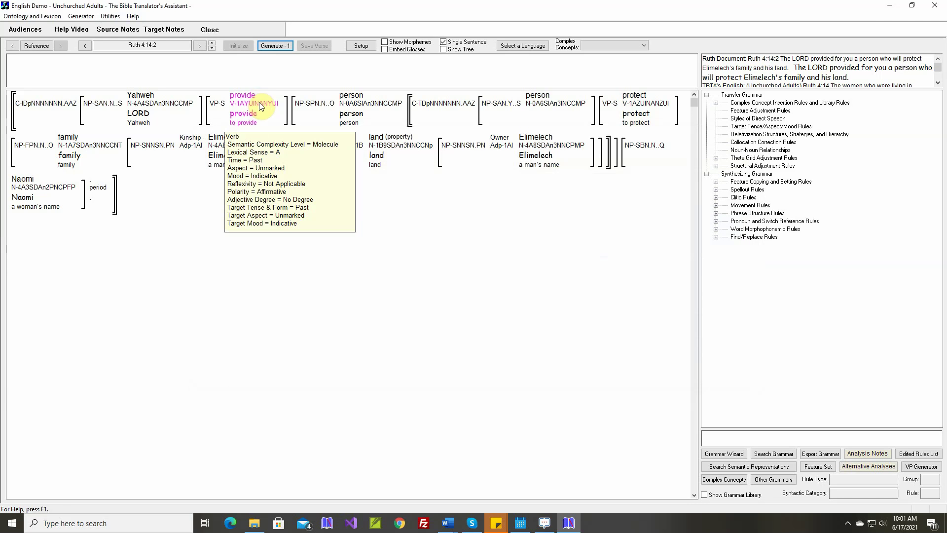
- In the Theta Grid Adjustment Rule for provide-A, set the Beneficiary's grammatical relation to Oblique1 and its adposition to "for"
{"action": "right_click", "coordinate": [252, 104]}
{"action": "left_click", "coordinate": [280, 181]}
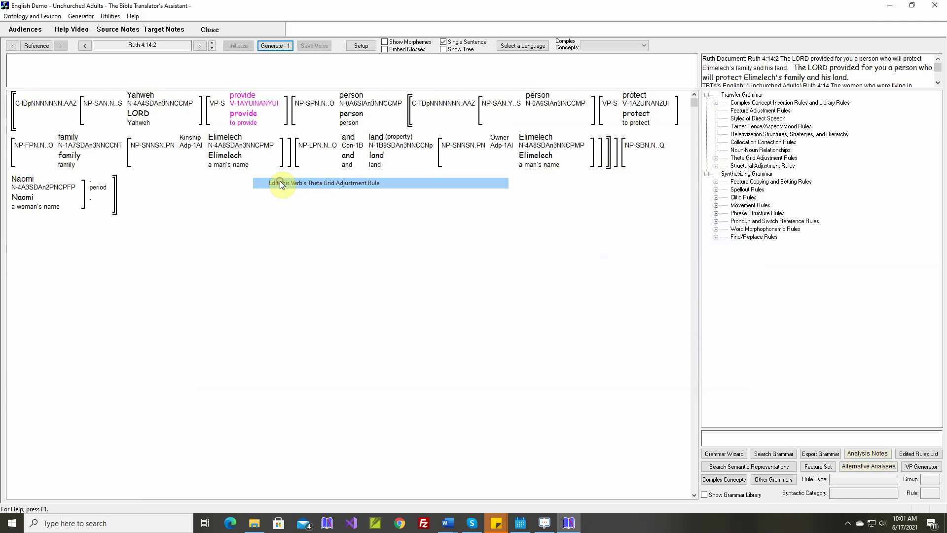
{"action": "mouse_move", "coordinate": [297, 233]}
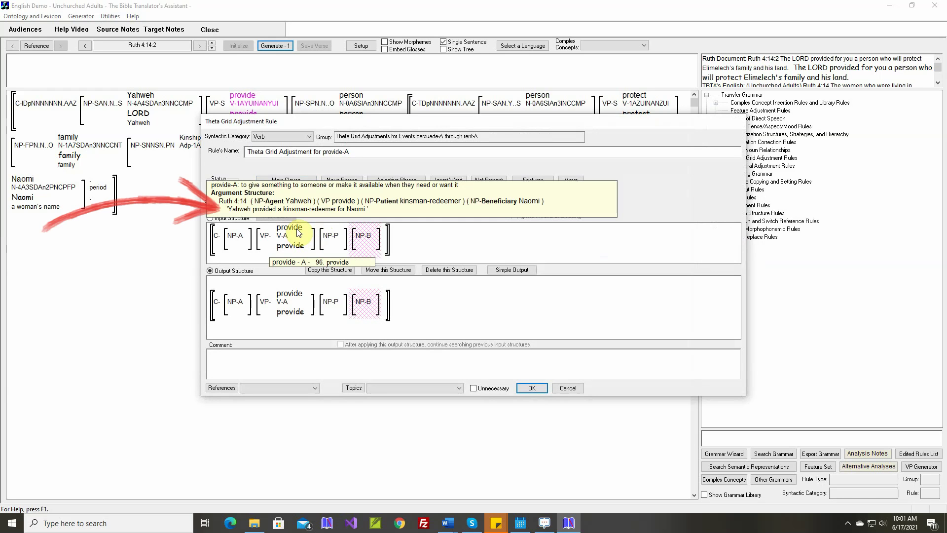
{"action": "left_click", "coordinate": [511, 270]}
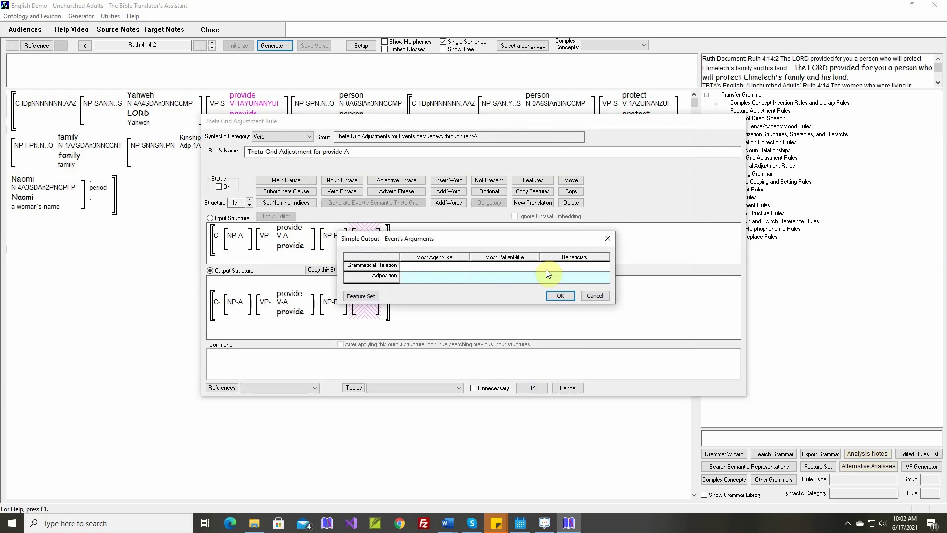
{"action": "left_click", "coordinate": [563, 267]}
{"action": "left_click", "coordinate": [417, 218]}
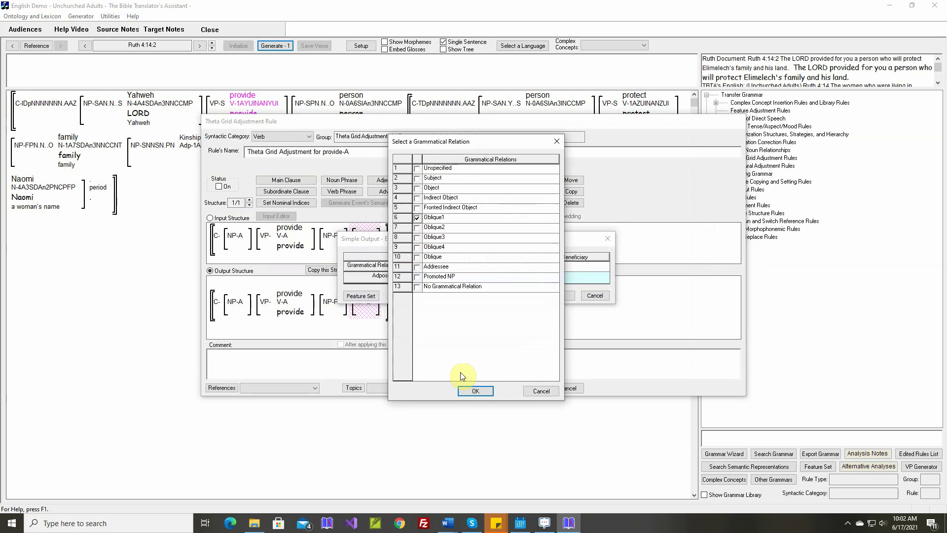
{"action": "left_click", "coordinate": [556, 292]}
{"action": "left_click", "coordinate": [433, 278]}
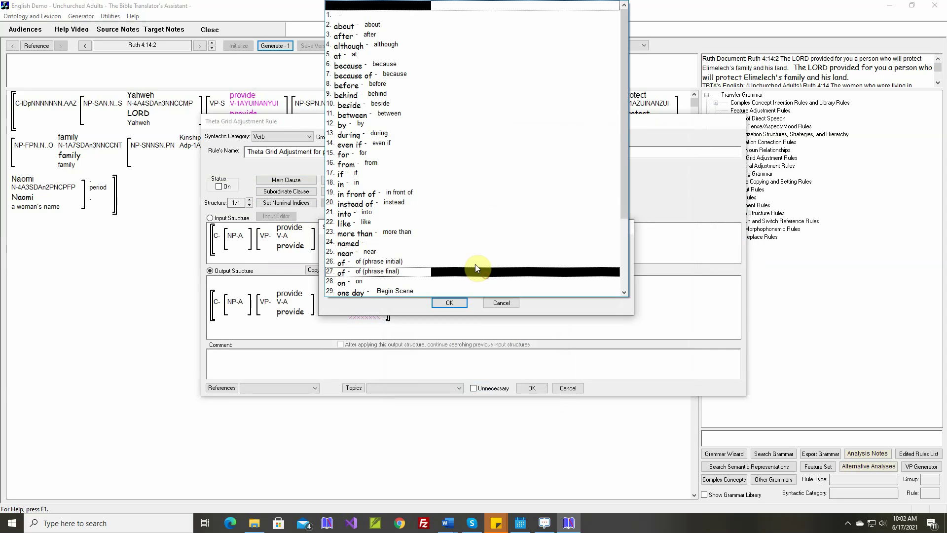
{"action": "left_click", "coordinate": [433, 155]}
{"action": "left_click", "coordinate": [450, 302]}
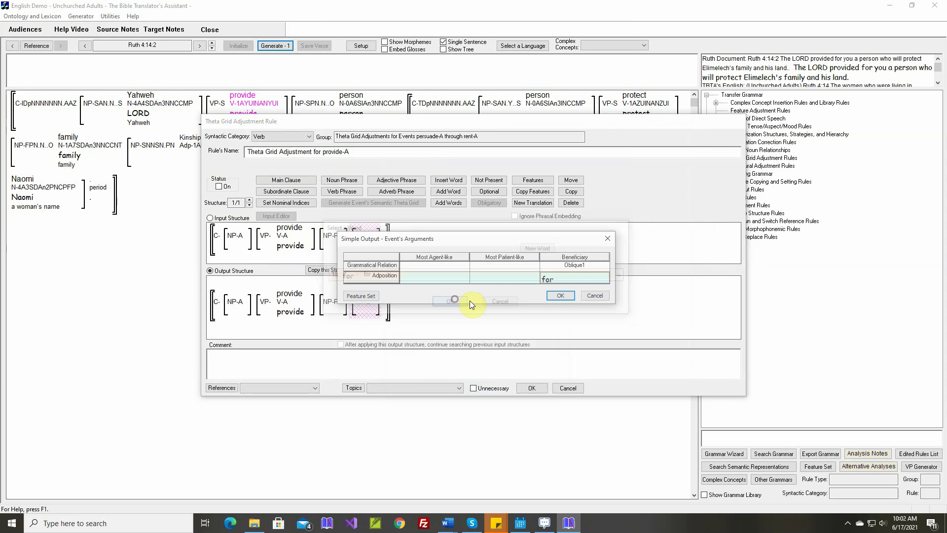
{"action": "left_click", "coordinate": [559, 296]}
- Turn on the provide-A rule with the current sentence text inserted as its comment, and generate Ruth 4:14:2
{"action": "left_click", "coordinate": [219, 187]}
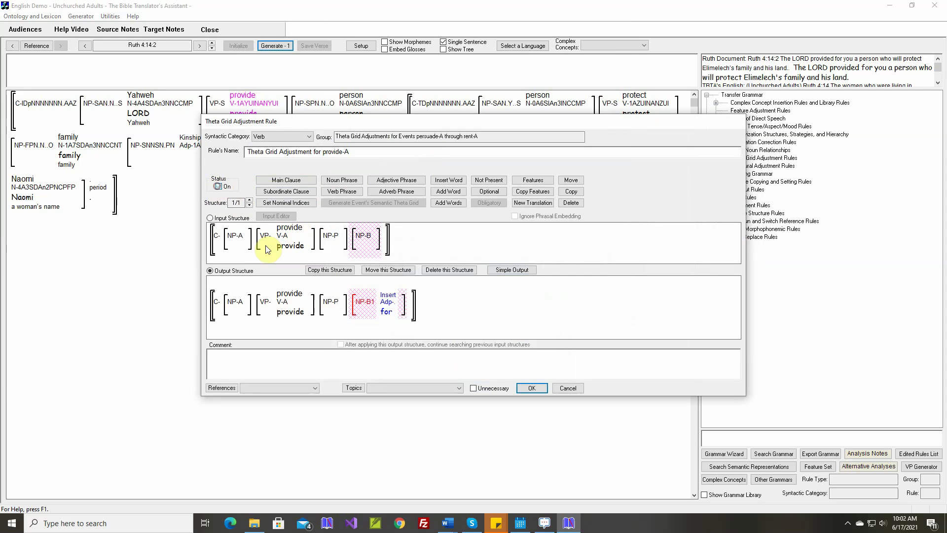
{"action": "right_click", "coordinate": [395, 354]}
{"action": "left_click", "coordinate": [409, 358]}
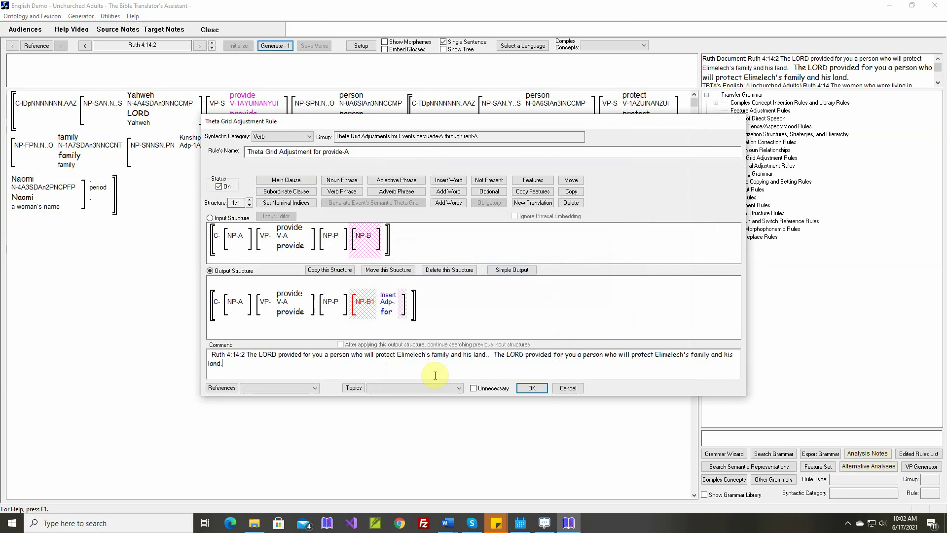
{"action": "left_click", "coordinate": [536, 389]}
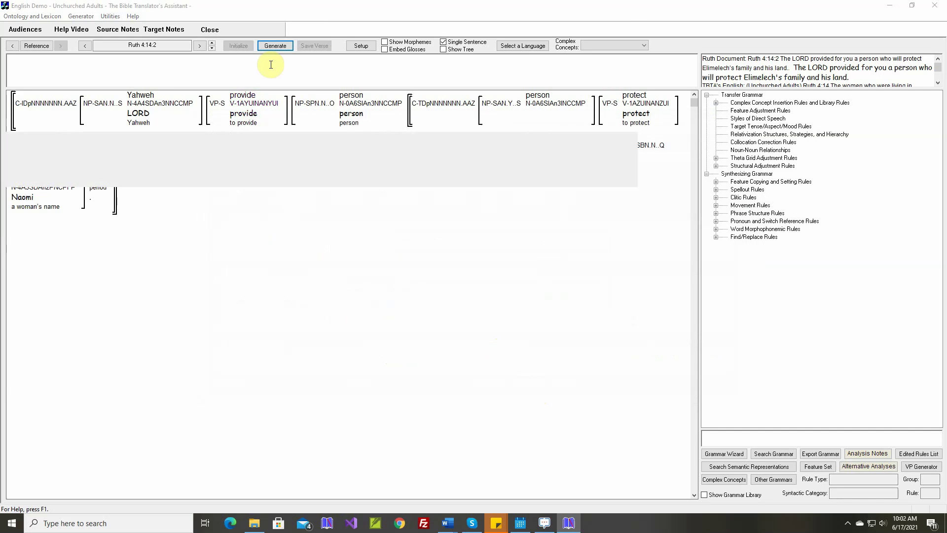
{"action": "left_click", "coordinate": [275, 46]}
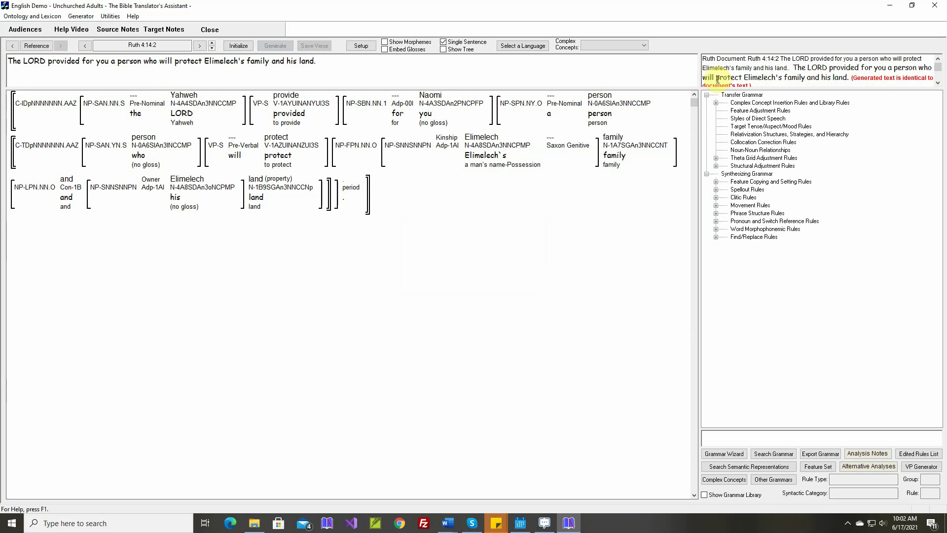
- Generate the third sentence, Ruth 4:14:3, and the complete verse Ruth 4:14 with single-sentence display off
{"action": "left_click", "coordinate": [211, 43]}
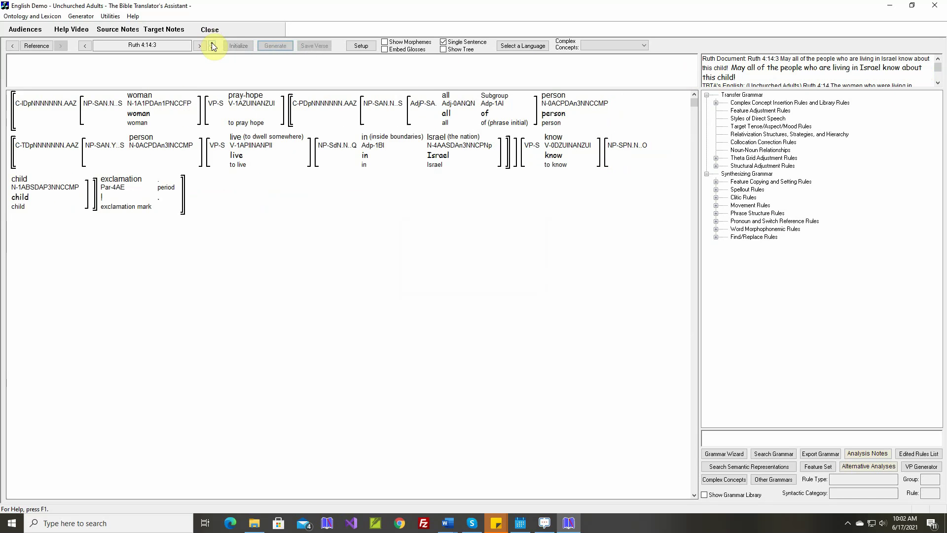
{"action": "left_click", "coordinate": [275, 46]}
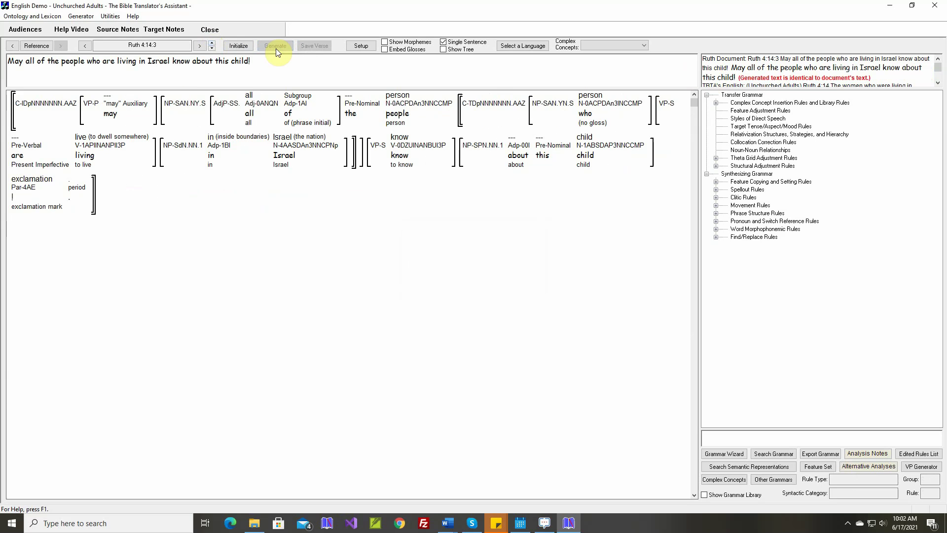
{"action": "left_click", "coordinate": [212, 43]}
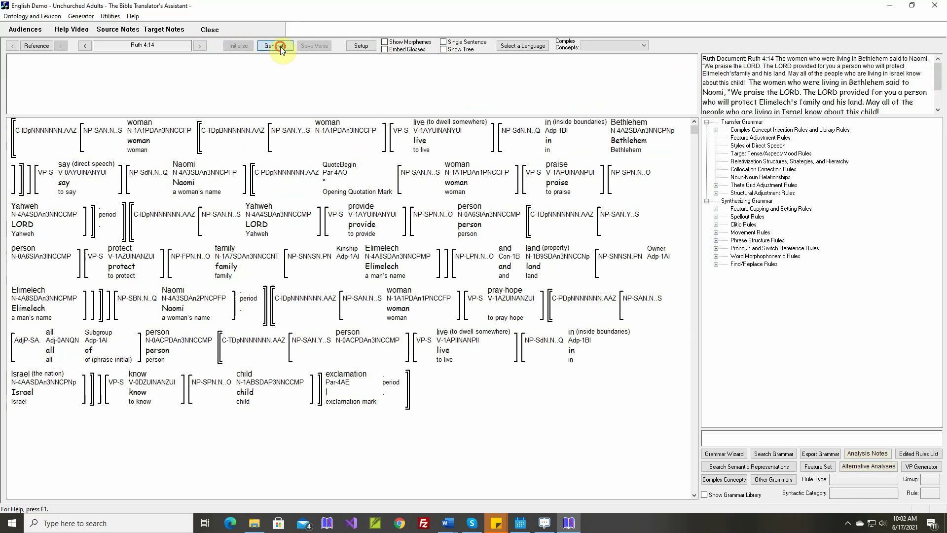
{"action": "left_click", "coordinate": [280, 46]}
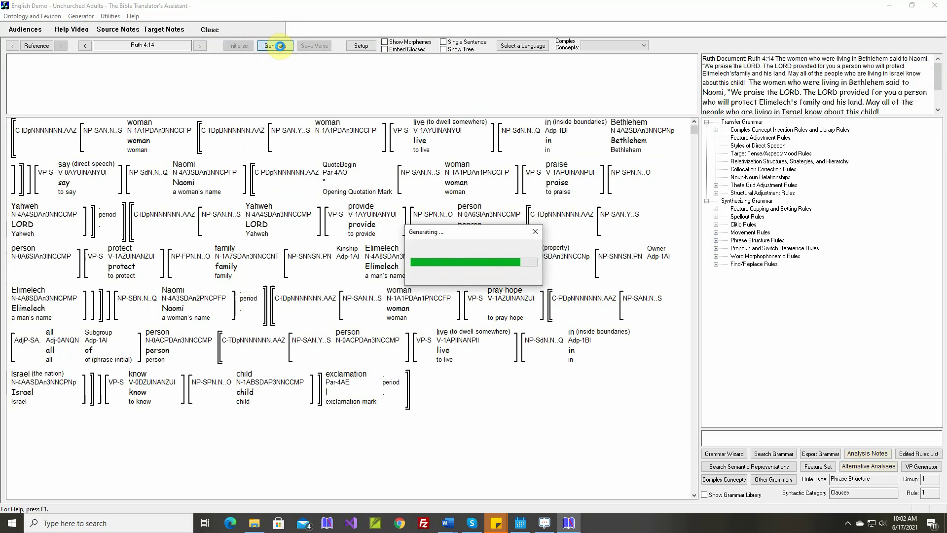
{"action": "scroll", "coordinate": [936, 113], "scroll_direction": "down", "scroll_amount": 3}
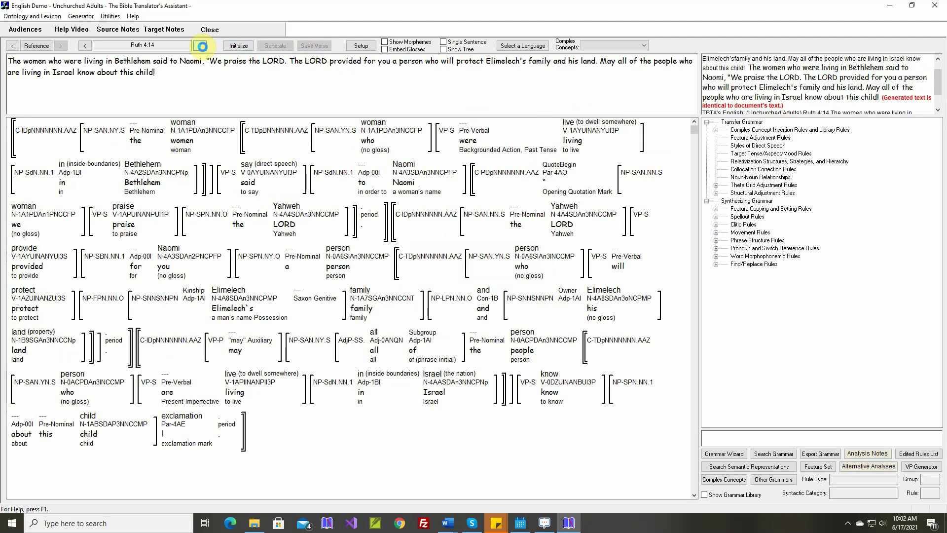
- Switch Ruth 4:15 to single-sentence display and generate its first two sentences, Ruth 4:15:1 and Ruth 4:15:2
{"action": "left_click", "coordinate": [443, 42]}
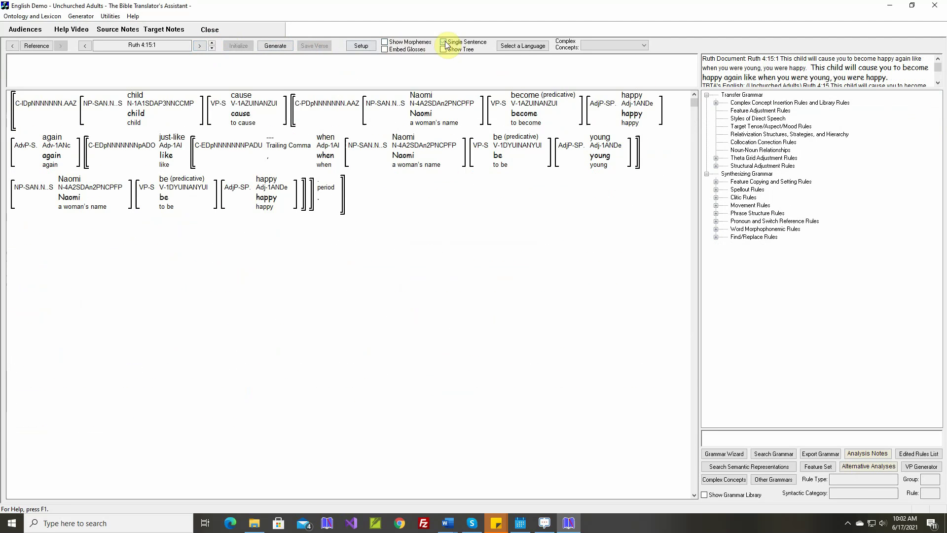
{"action": "left_click", "coordinate": [276, 45]}
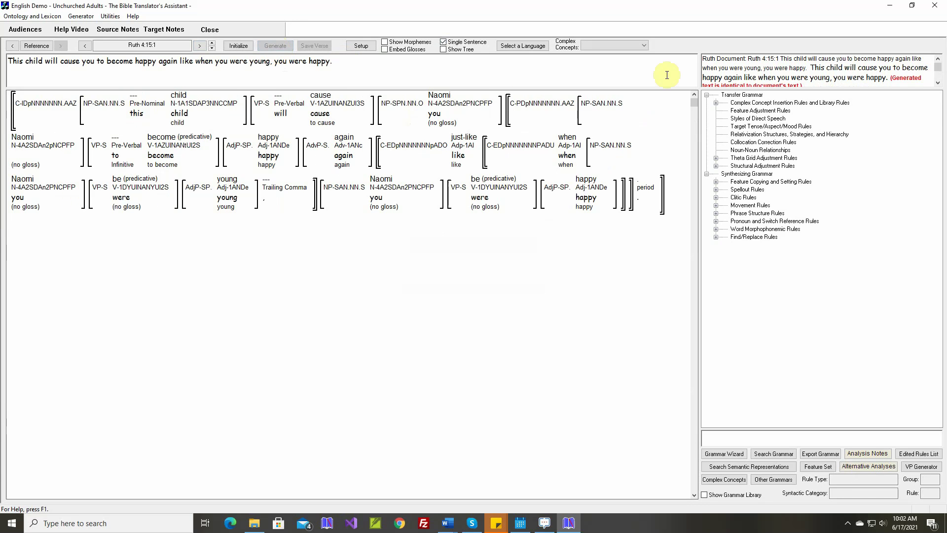
{"action": "left_click", "coordinate": [212, 43]}
{"action": "left_click", "coordinate": [282, 45]}
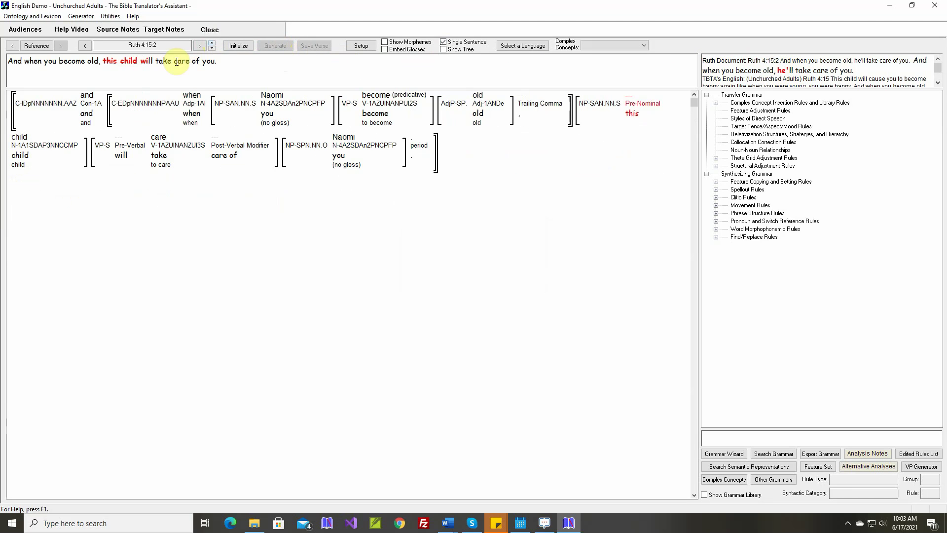
- In Ruth 4:15:3, map the unmapped verb concept love to the existing target stem "love"
{"action": "left_click", "coordinate": [212, 43]}
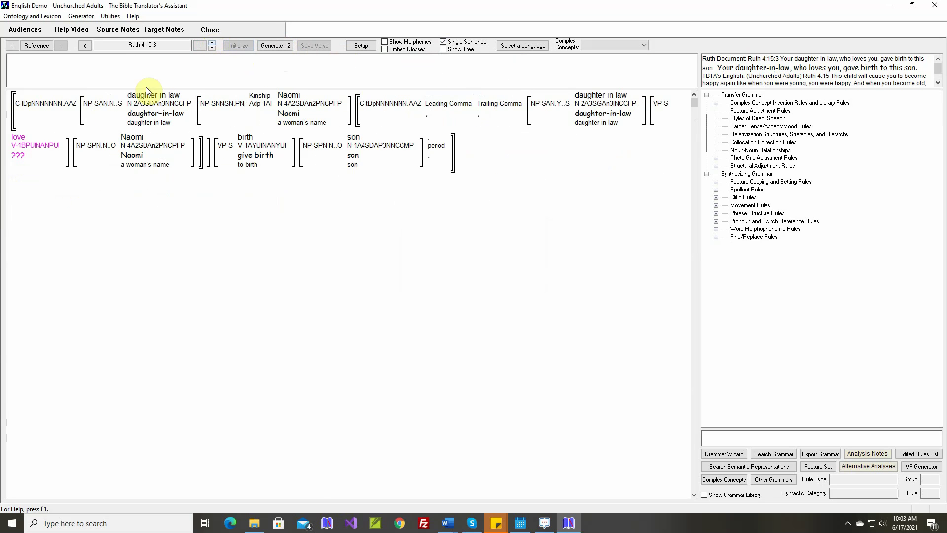
{"action": "mouse_move", "coordinate": [18, 138]}
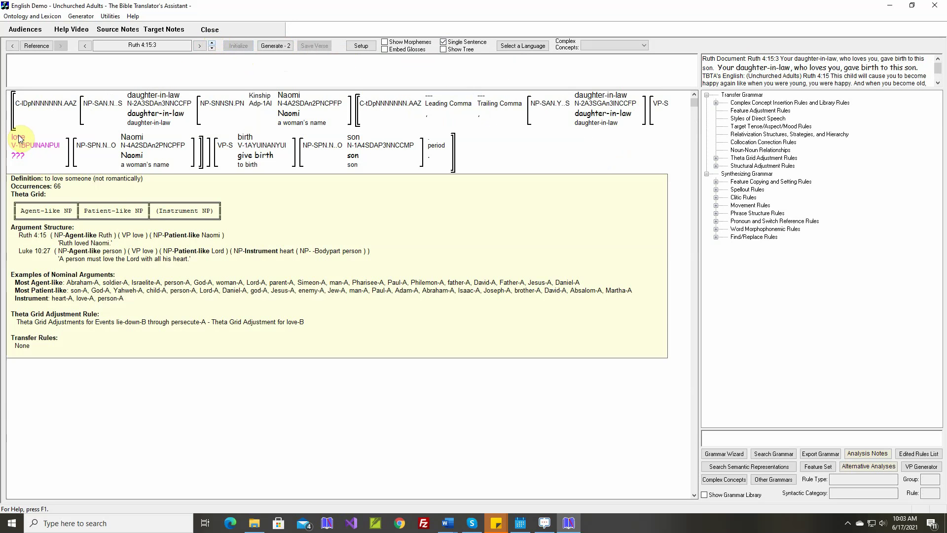
{"action": "double_click", "coordinate": [20, 140]}
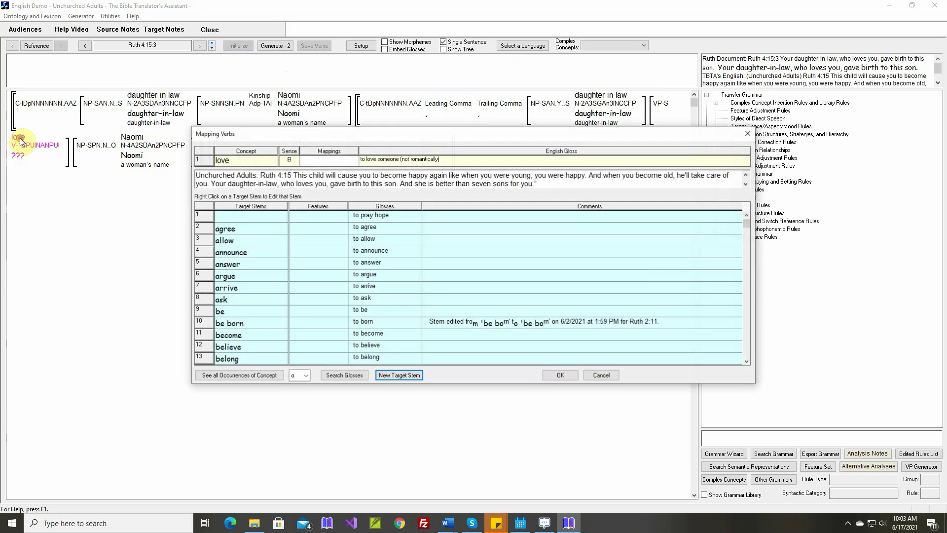
{"action": "left_click", "coordinate": [306, 375]}
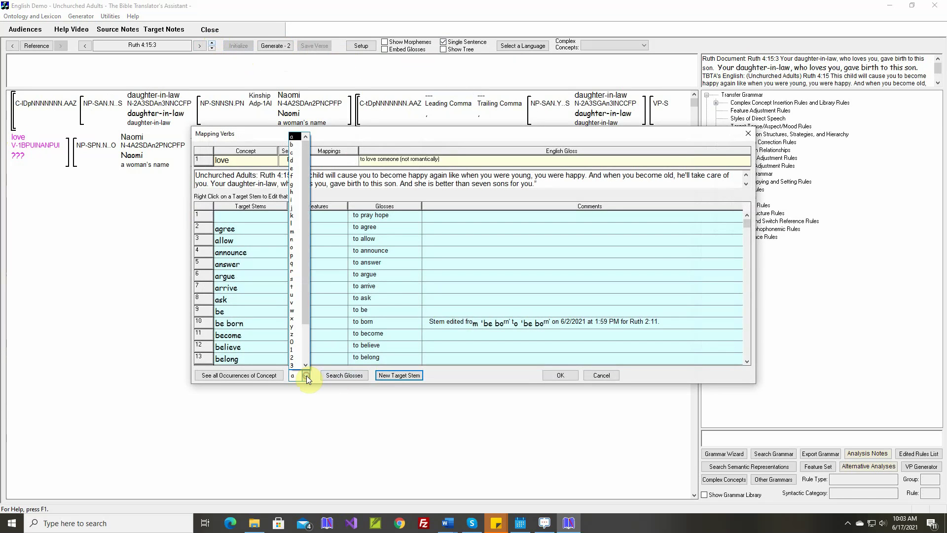
{"action": "left_click", "coordinate": [292, 225]}
{"action": "left_click", "coordinate": [245, 325]}
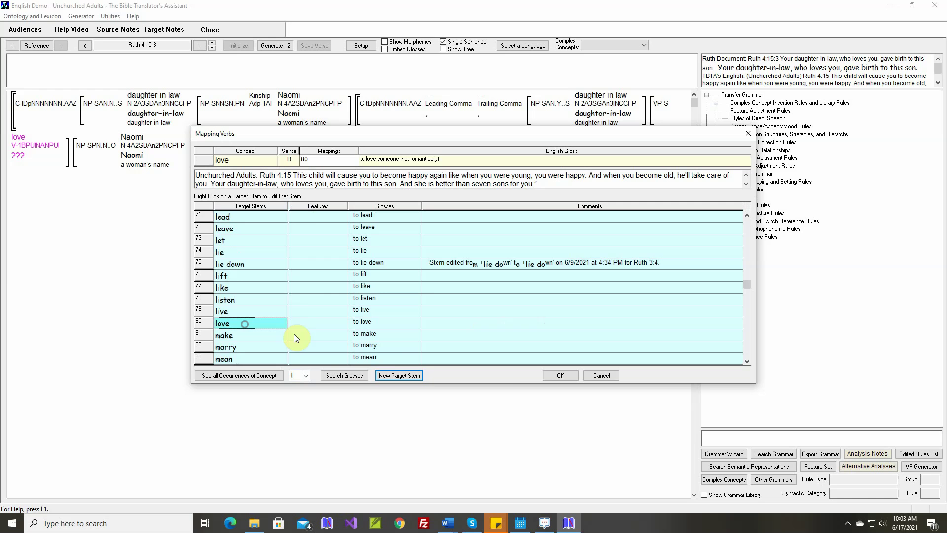
{"action": "left_click", "coordinate": [576, 378]}
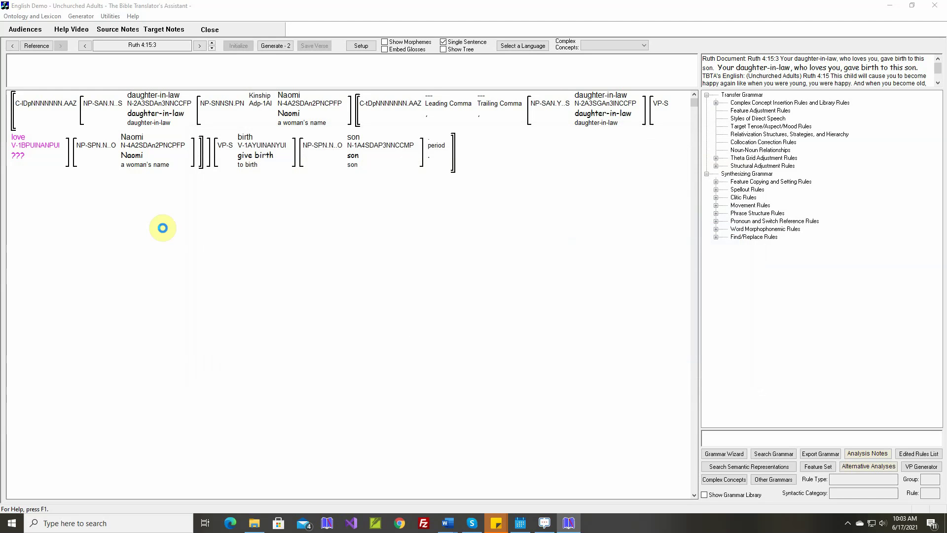
- In the Theta Grid Adjustment Rule for love-B, set the Instrument's grammatical relation to Oblique1 and its adposition to "with"
{"action": "right_click", "coordinate": [25, 156]}
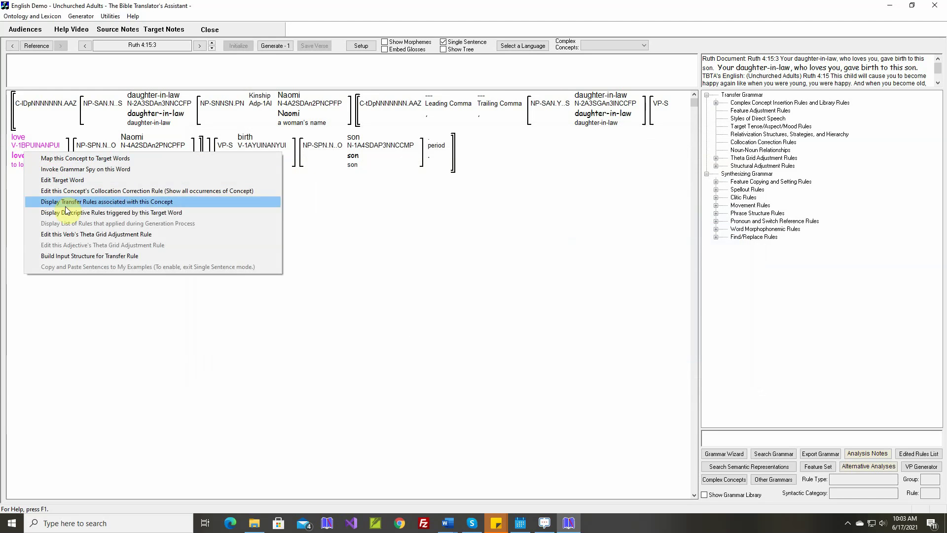
{"action": "left_click", "coordinate": [73, 233]}
{"action": "mouse_move", "coordinate": [284, 235]}
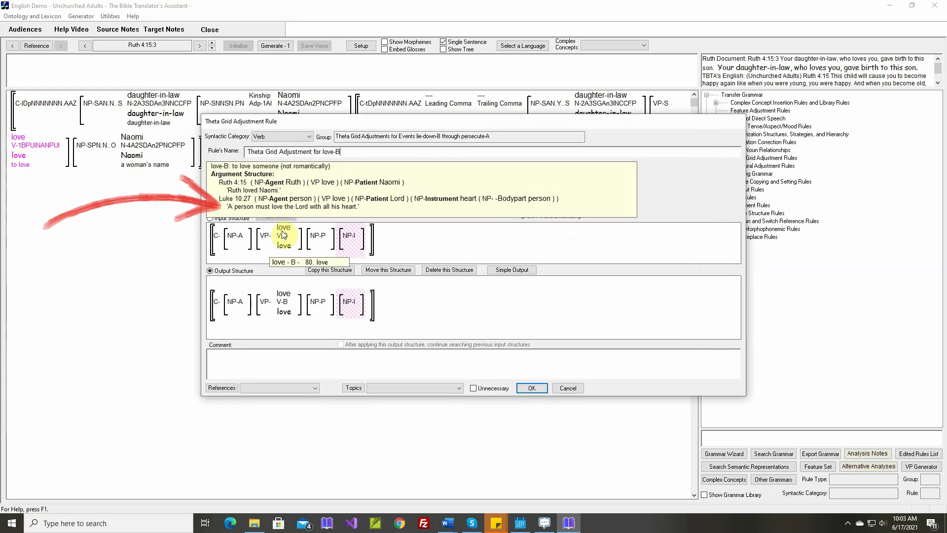
{"action": "left_click", "coordinate": [511, 271]}
{"action": "left_click", "coordinate": [515, 266]}
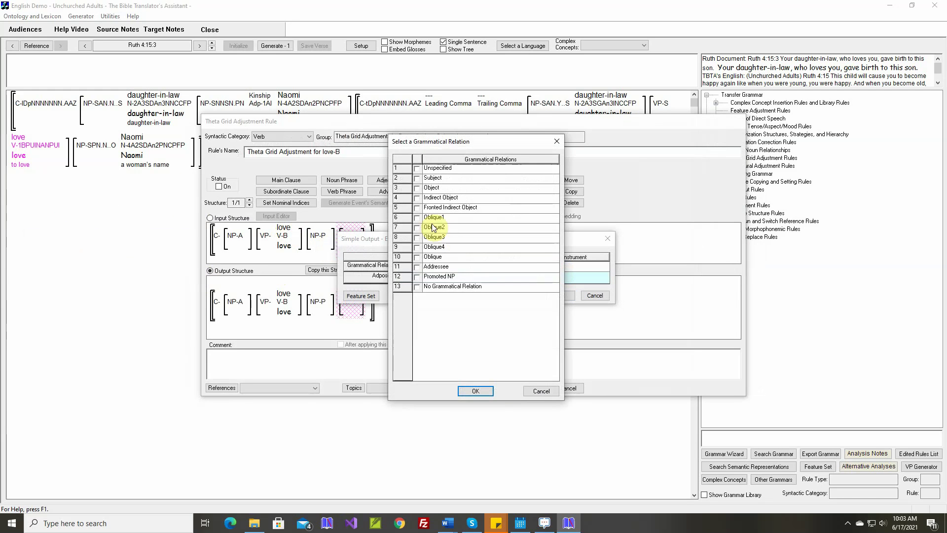
{"action": "left_click", "coordinate": [476, 391]}
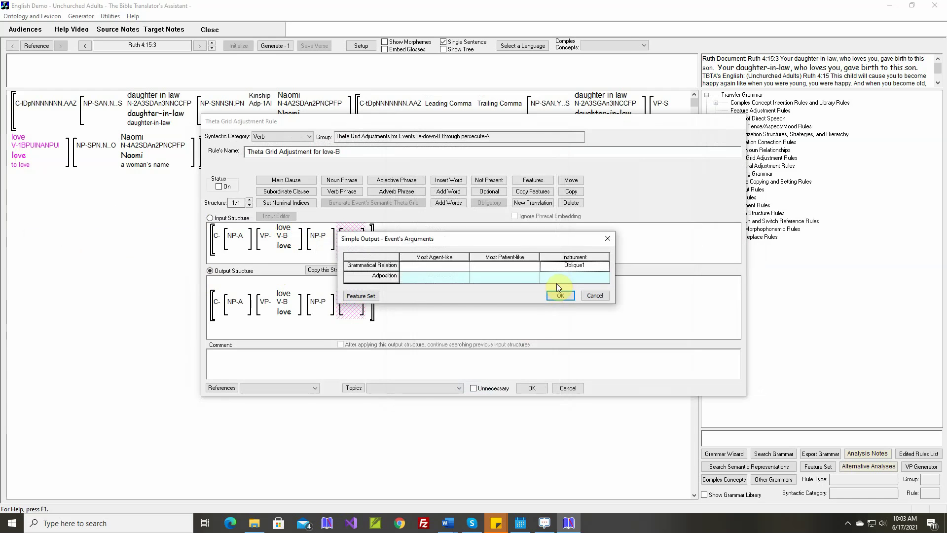
{"action": "left_click", "coordinate": [560, 295]}
{"action": "left_click", "coordinate": [478, 277]}
{"action": "scroll", "coordinate": [477, 278], "scroll_direction": "down", "scroll_amount": 3}
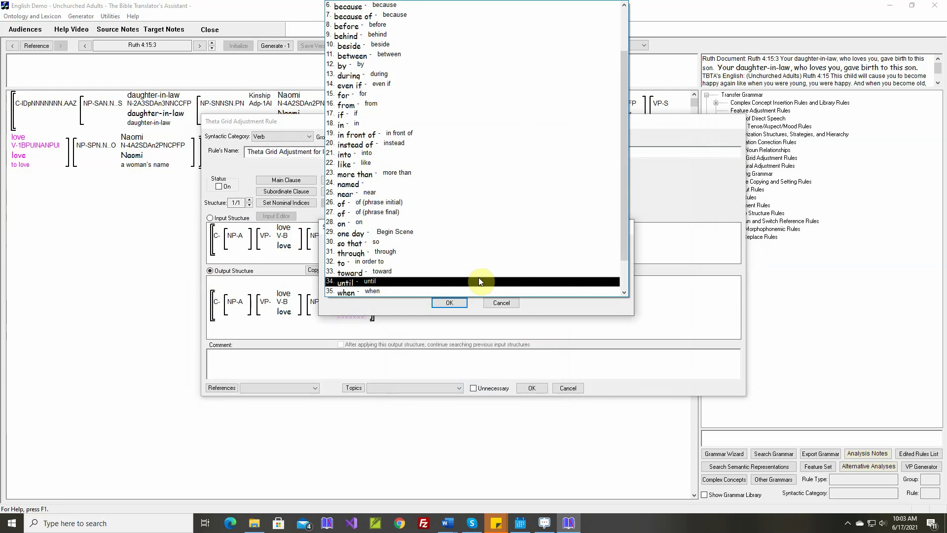
{"action": "left_click", "coordinate": [443, 290]}
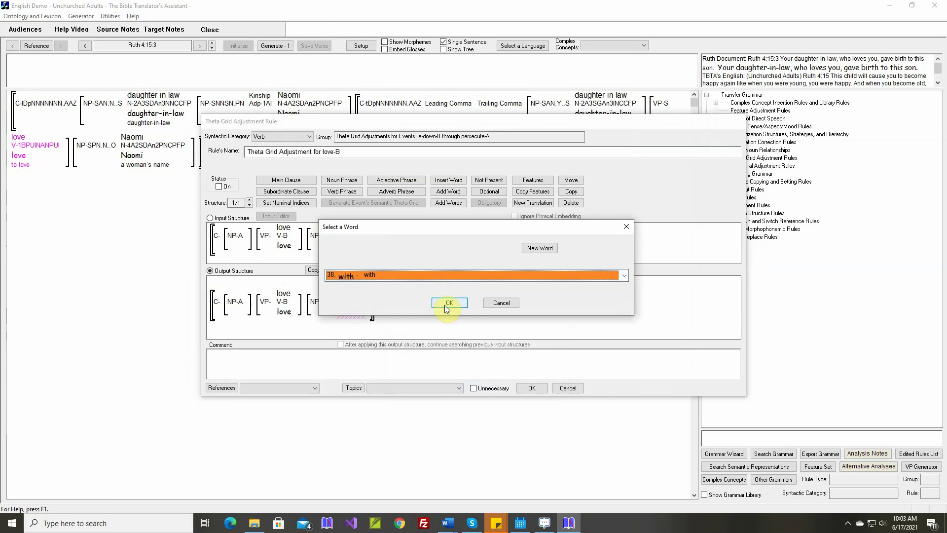
{"action": "left_click", "coordinate": [448, 302]}
{"action": "left_click", "coordinate": [561, 296]}
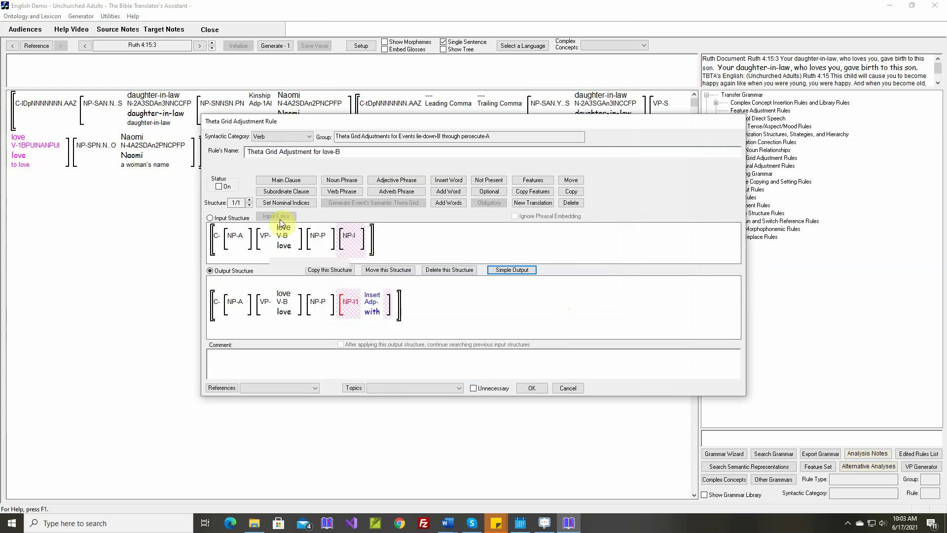
- Turn on the love-B rule with a comment inserted from the selected Word document, and generate Ruth 4:15:3
{"action": "left_click", "coordinate": [219, 187]}
{"action": "right_click", "coordinate": [401, 354]}
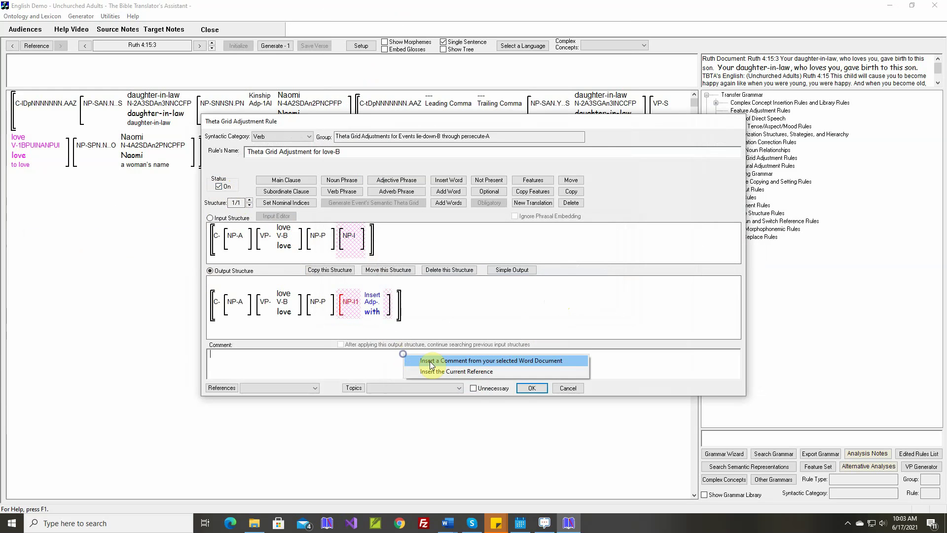
{"action": "left_click", "coordinate": [430, 361]}
{"action": "left_click", "coordinate": [532, 388]}
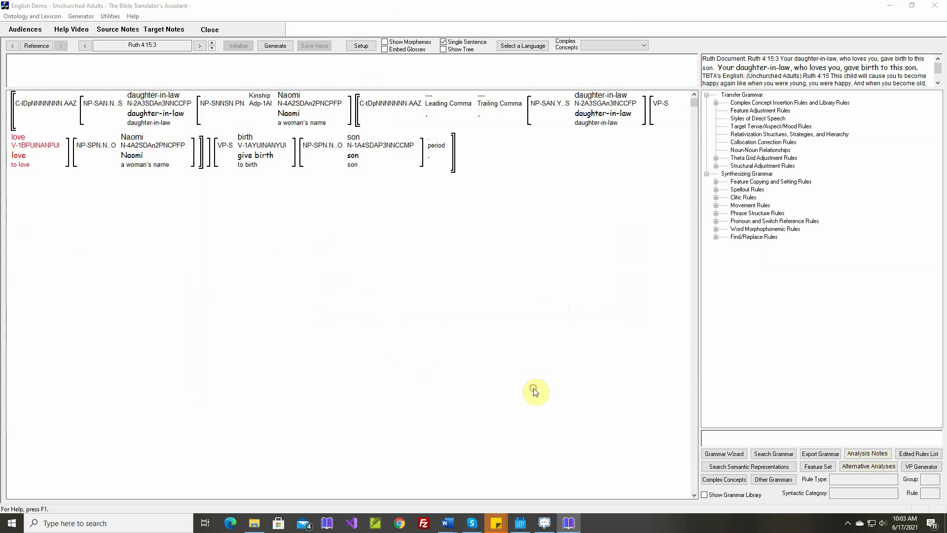
{"action": "left_click", "coordinate": [284, 48]}
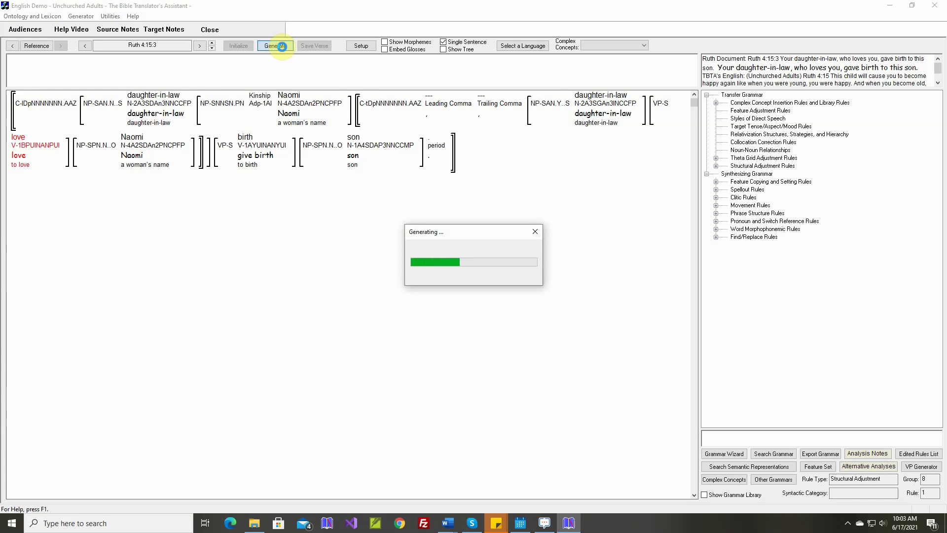
- Generate the fourth sentence, Ruth 4:15:4, and the complete verse Ruth 4:15 with single-sentence display off
{"action": "left_click", "coordinate": [211, 43]}
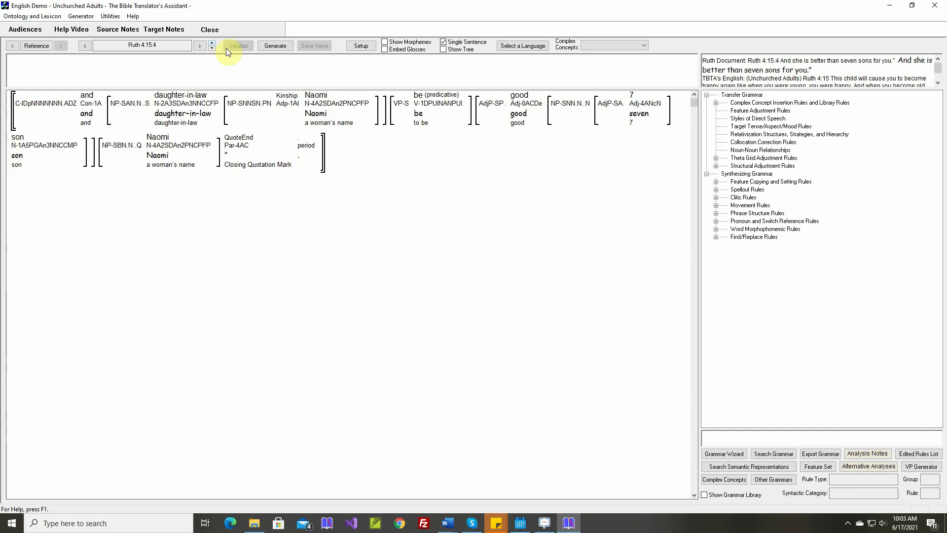
{"action": "left_click", "coordinate": [277, 45]}
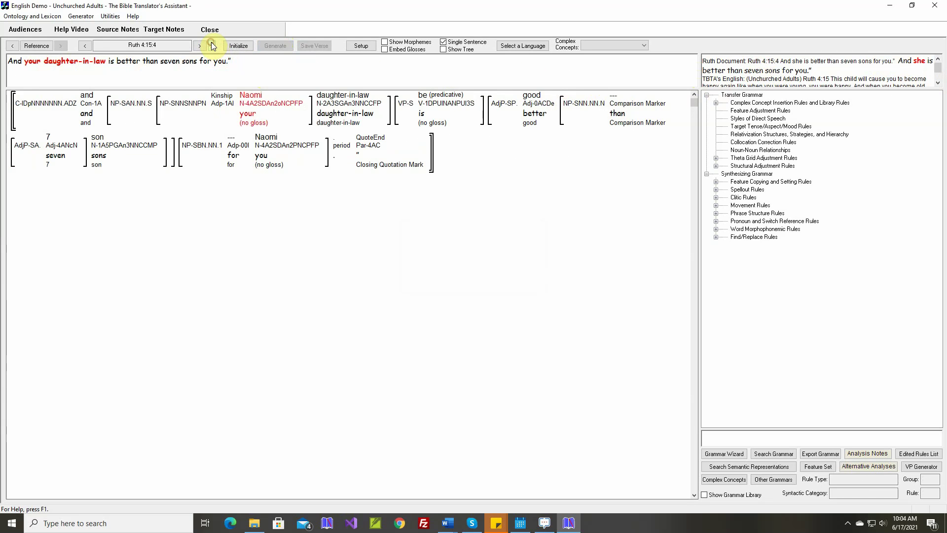
{"action": "left_click", "coordinate": [444, 42]}
{"action": "left_click", "coordinate": [274, 45]}
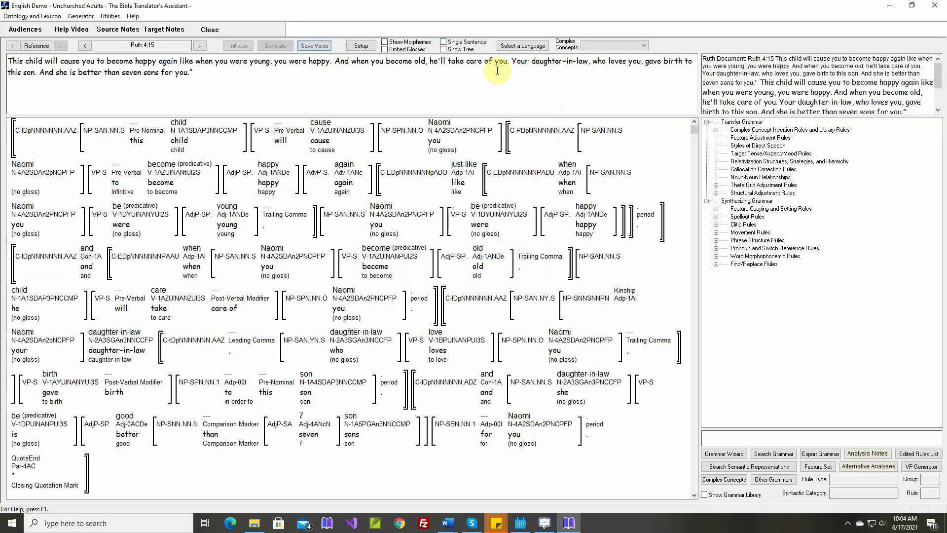
{"action": "scroll", "coordinate": [940, 114], "scroll_direction": "down", "scroll_amount": 1}
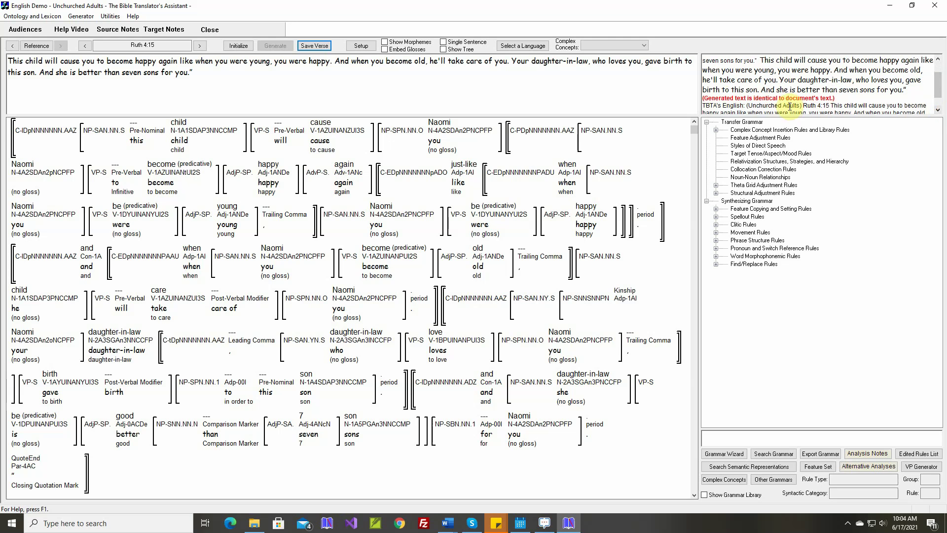
- In the first sentence of Ruth 4:16, map the verb concept hold to the stem "hold" already in the lexicon, declining a new homograph
{"action": "left_click", "coordinate": [200, 46]}
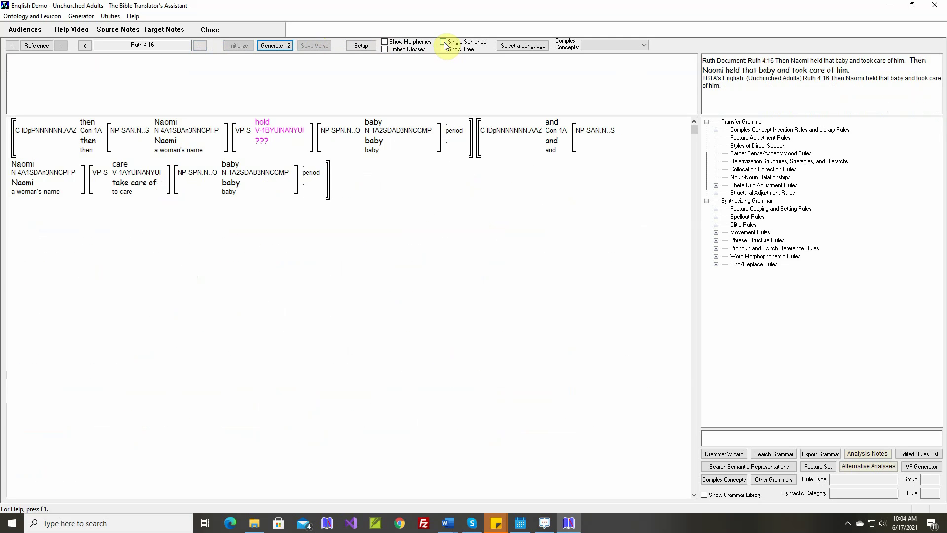
{"action": "left_click", "coordinate": [443, 42]}
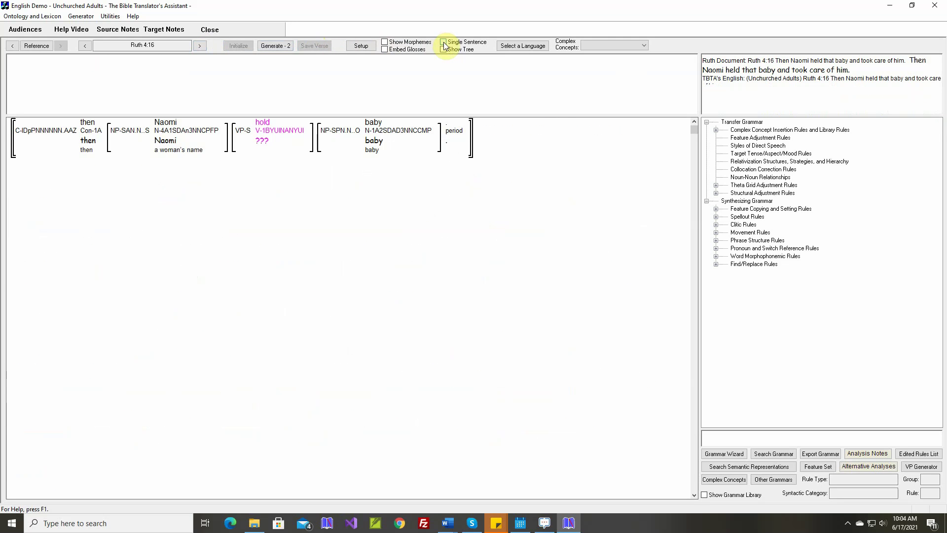
{"action": "double_click", "coordinate": [266, 98]}
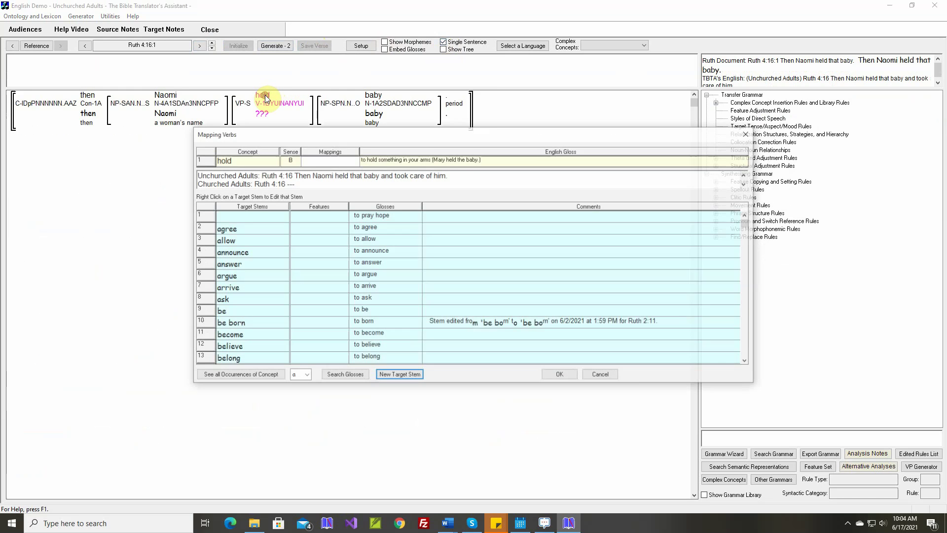
{"action": "type", "text": "hold"}
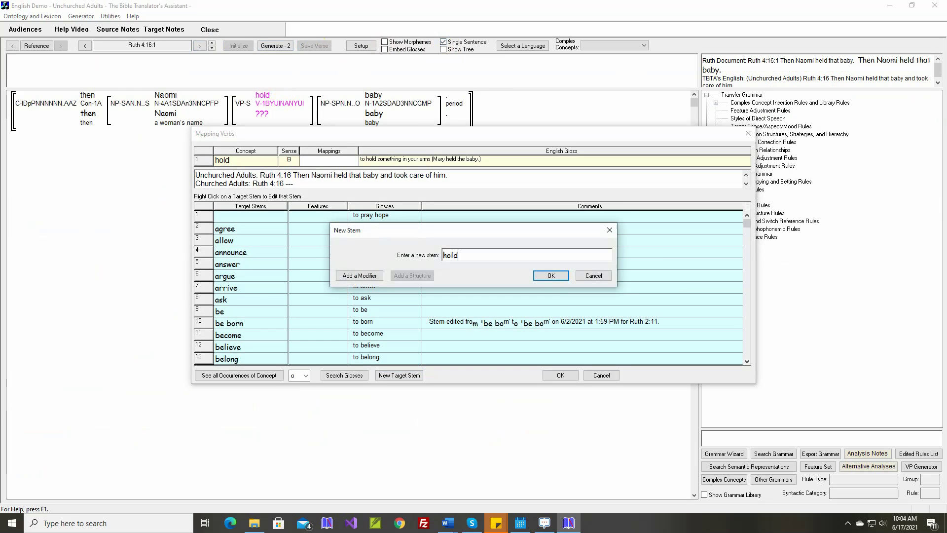
{"action": "key", "text": "Return"}
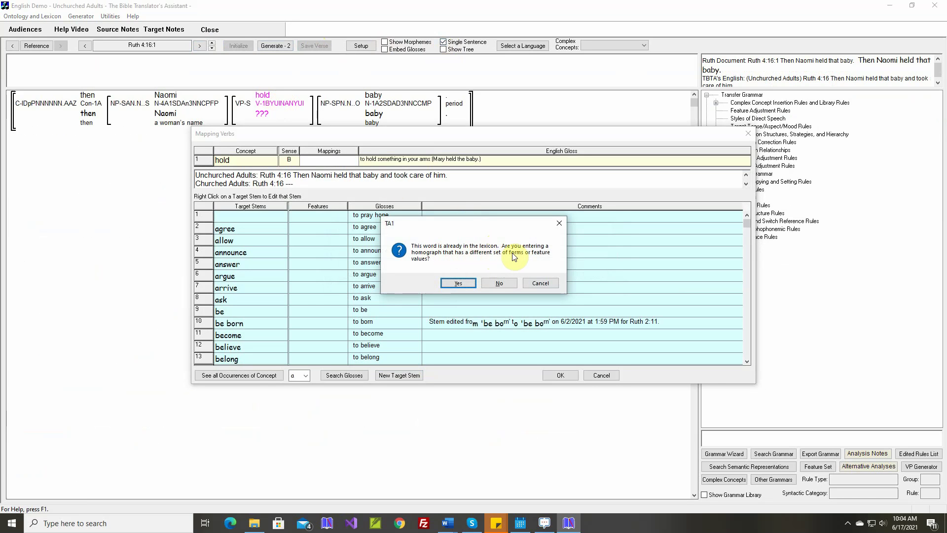
{"action": "left_click", "coordinate": [499, 283]}
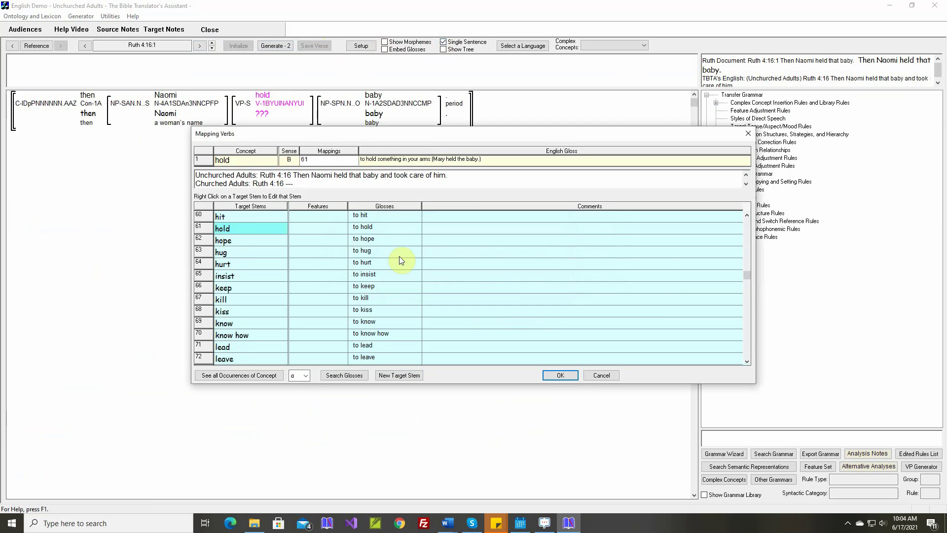
{"action": "left_click", "coordinate": [561, 376]}
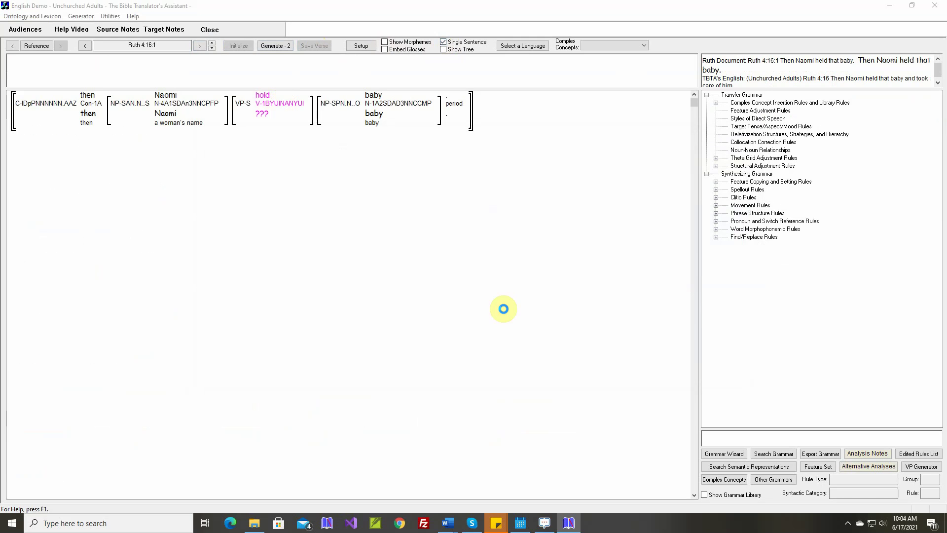
- Accept the Theta Grid Adjustment Rule for hold-B without adjustments and generate Ruth 4:16:1
{"action": "right_click", "coordinate": [267, 114]}
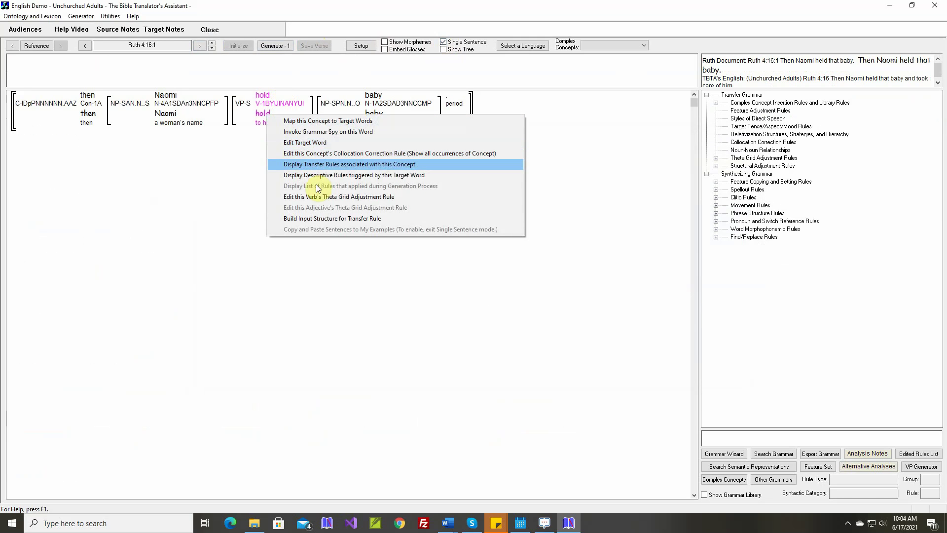
{"action": "left_click", "coordinate": [319, 197]}
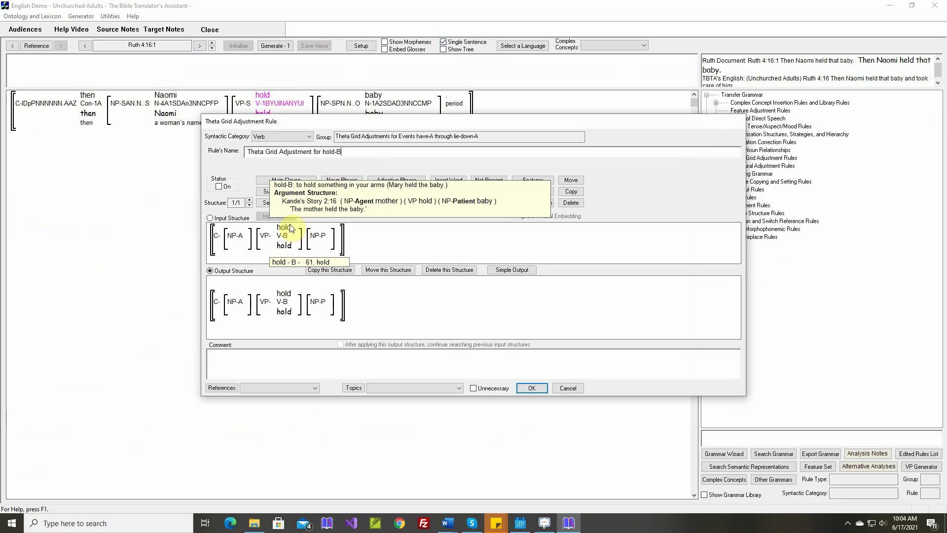
{"action": "left_click", "coordinate": [531, 389]}
{"action": "left_click", "coordinate": [284, 46]}
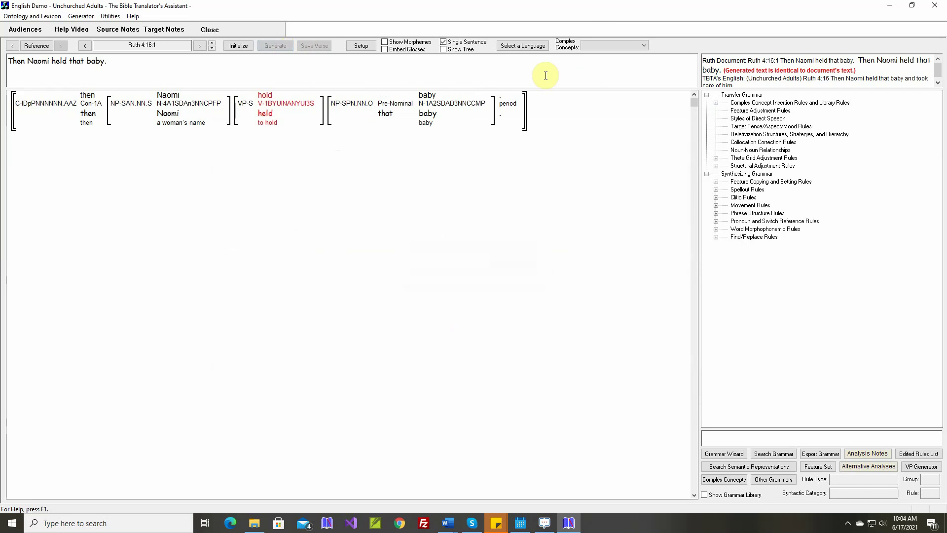
- Generate Ruth 4:16:2 and compare it with the document text again, ignoring the highlighted words "Naomi" and "she"
{"action": "left_click", "coordinate": [213, 43]}
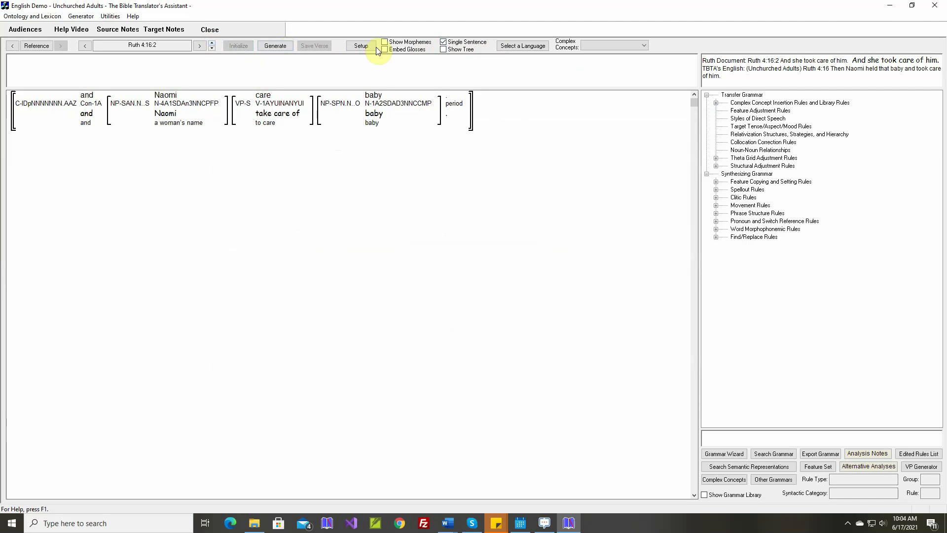
{"action": "left_click", "coordinate": [271, 47]}
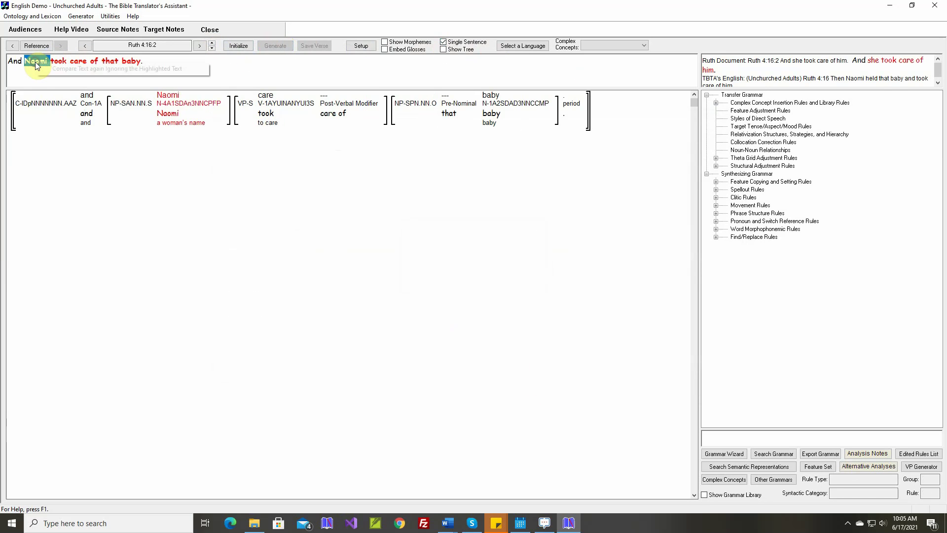
{"action": "right_click", "coordinate": [874, 60]}
{"action": "left_click", "coordinate": [876, 78]}
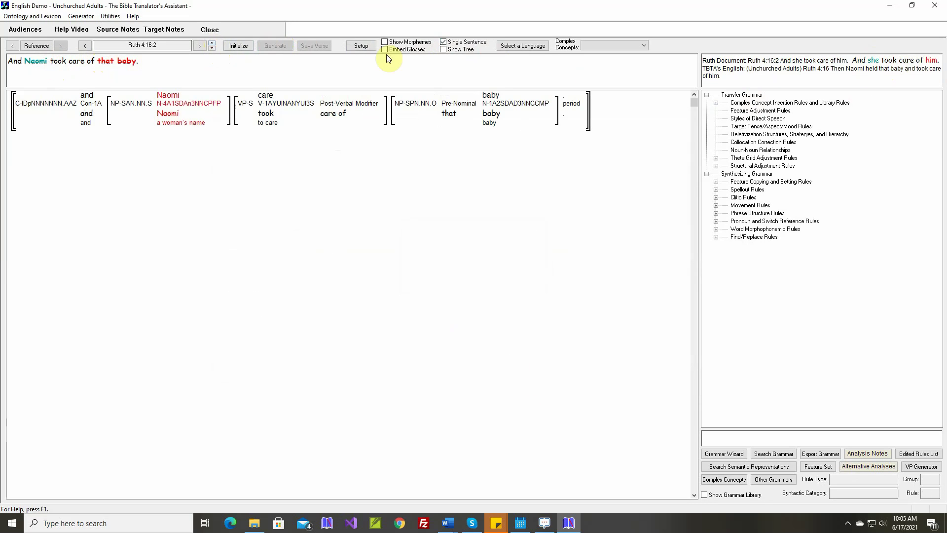
- Generate the complete verse Ruth 4:16 with single-sentence display off
{"action": "left_click", "coordinate": [443, 42]}
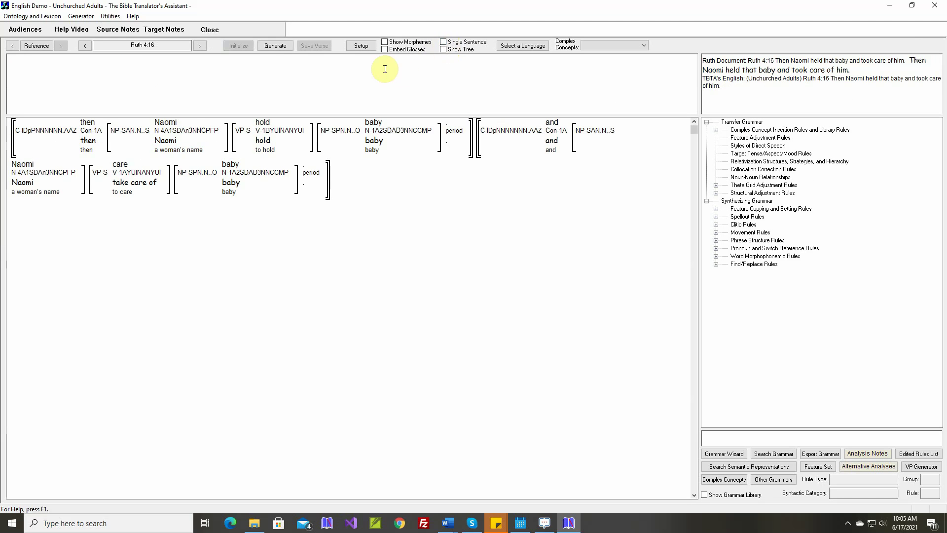
{"action": "left_click", "coordinate": [276, 47]}
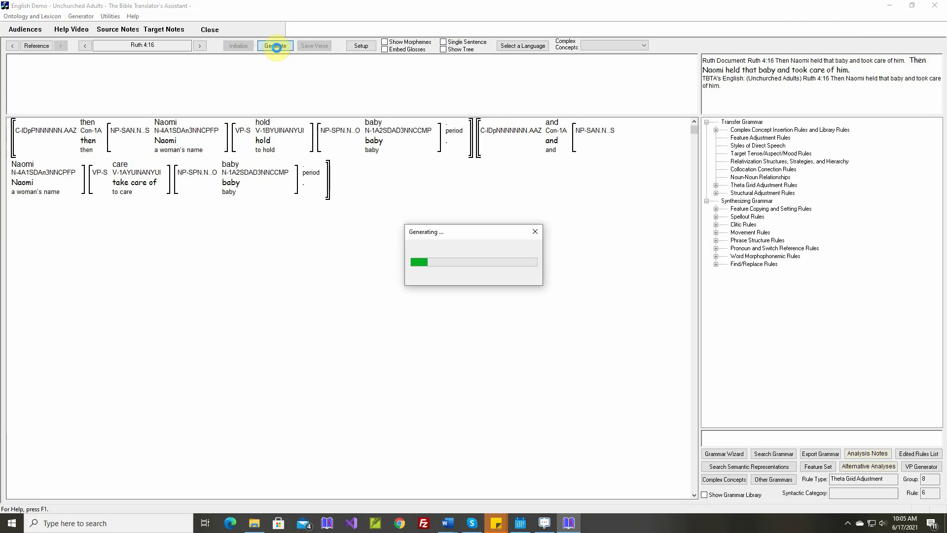